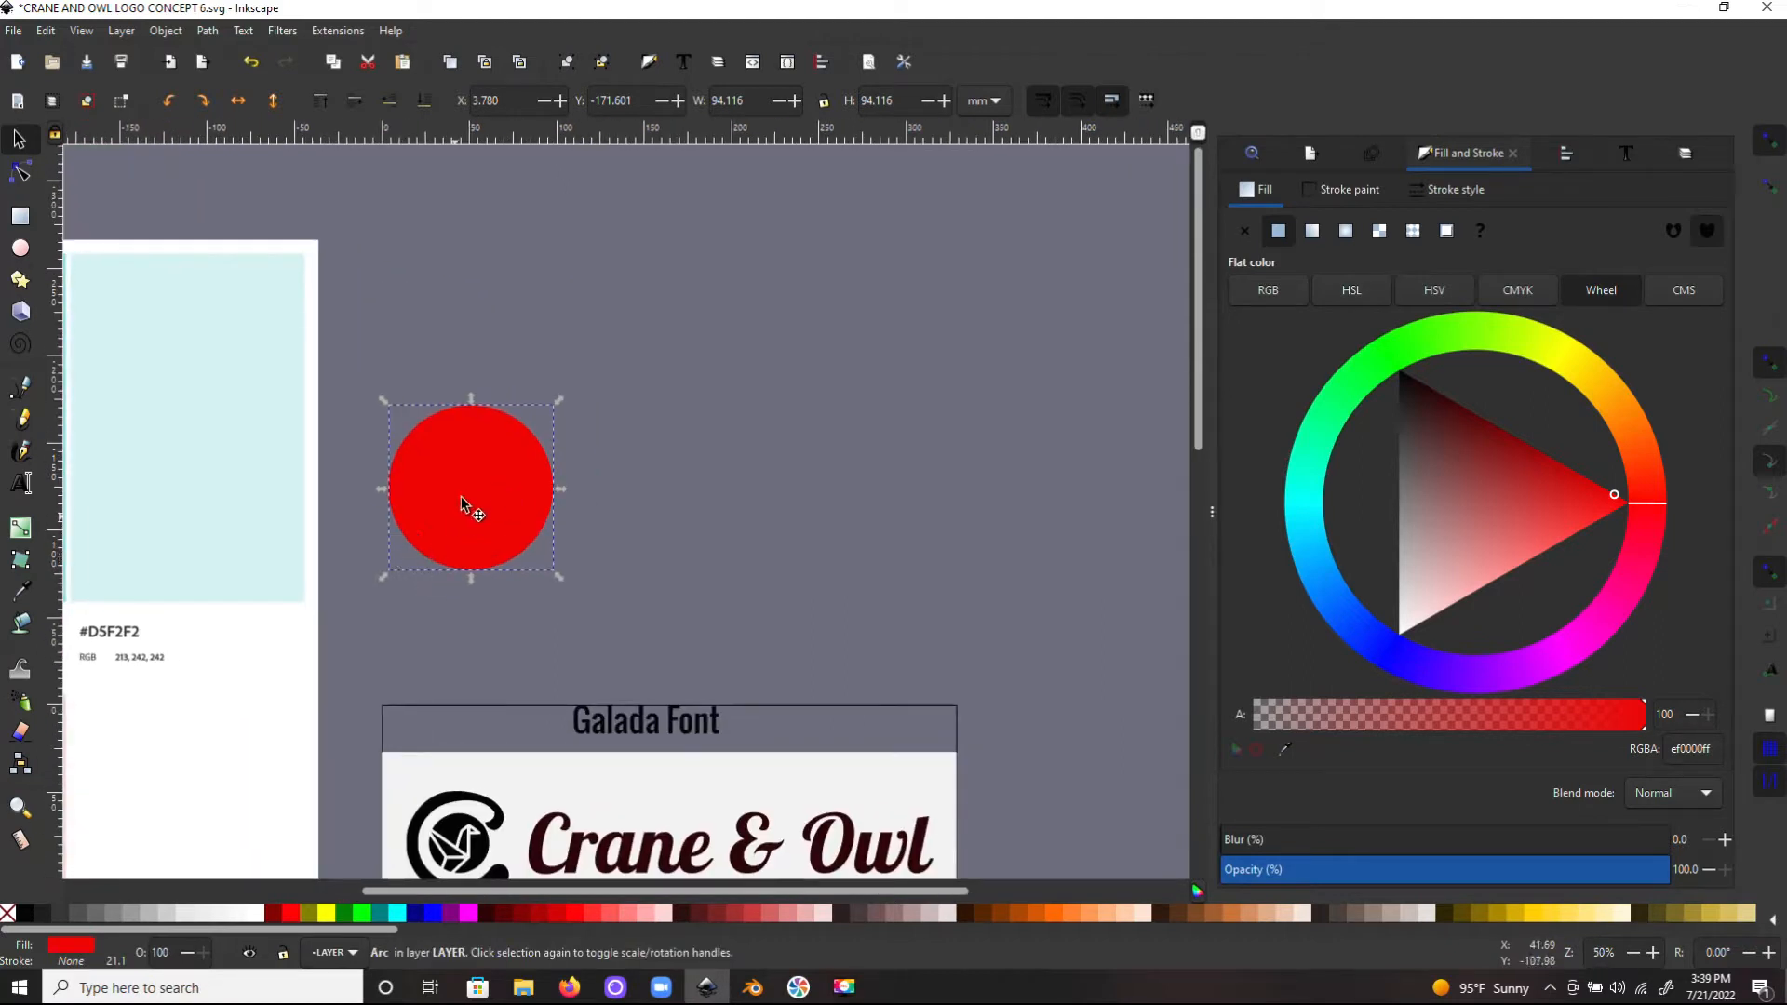
# Duplicate the red circle and place the copy directly to its right at the same height.
pyautogui.press('ctrl')
pyautogui.hotkey('ctrl', 'd')
pyautogui.hotkey('ctrl', 'shift', 'd')
pyautogui.keyDown('ctrl'); pyautogui.moveTo(477, 510); pyautogui.dragTo(654, 531); pyautogui.keyUp('ctrl')
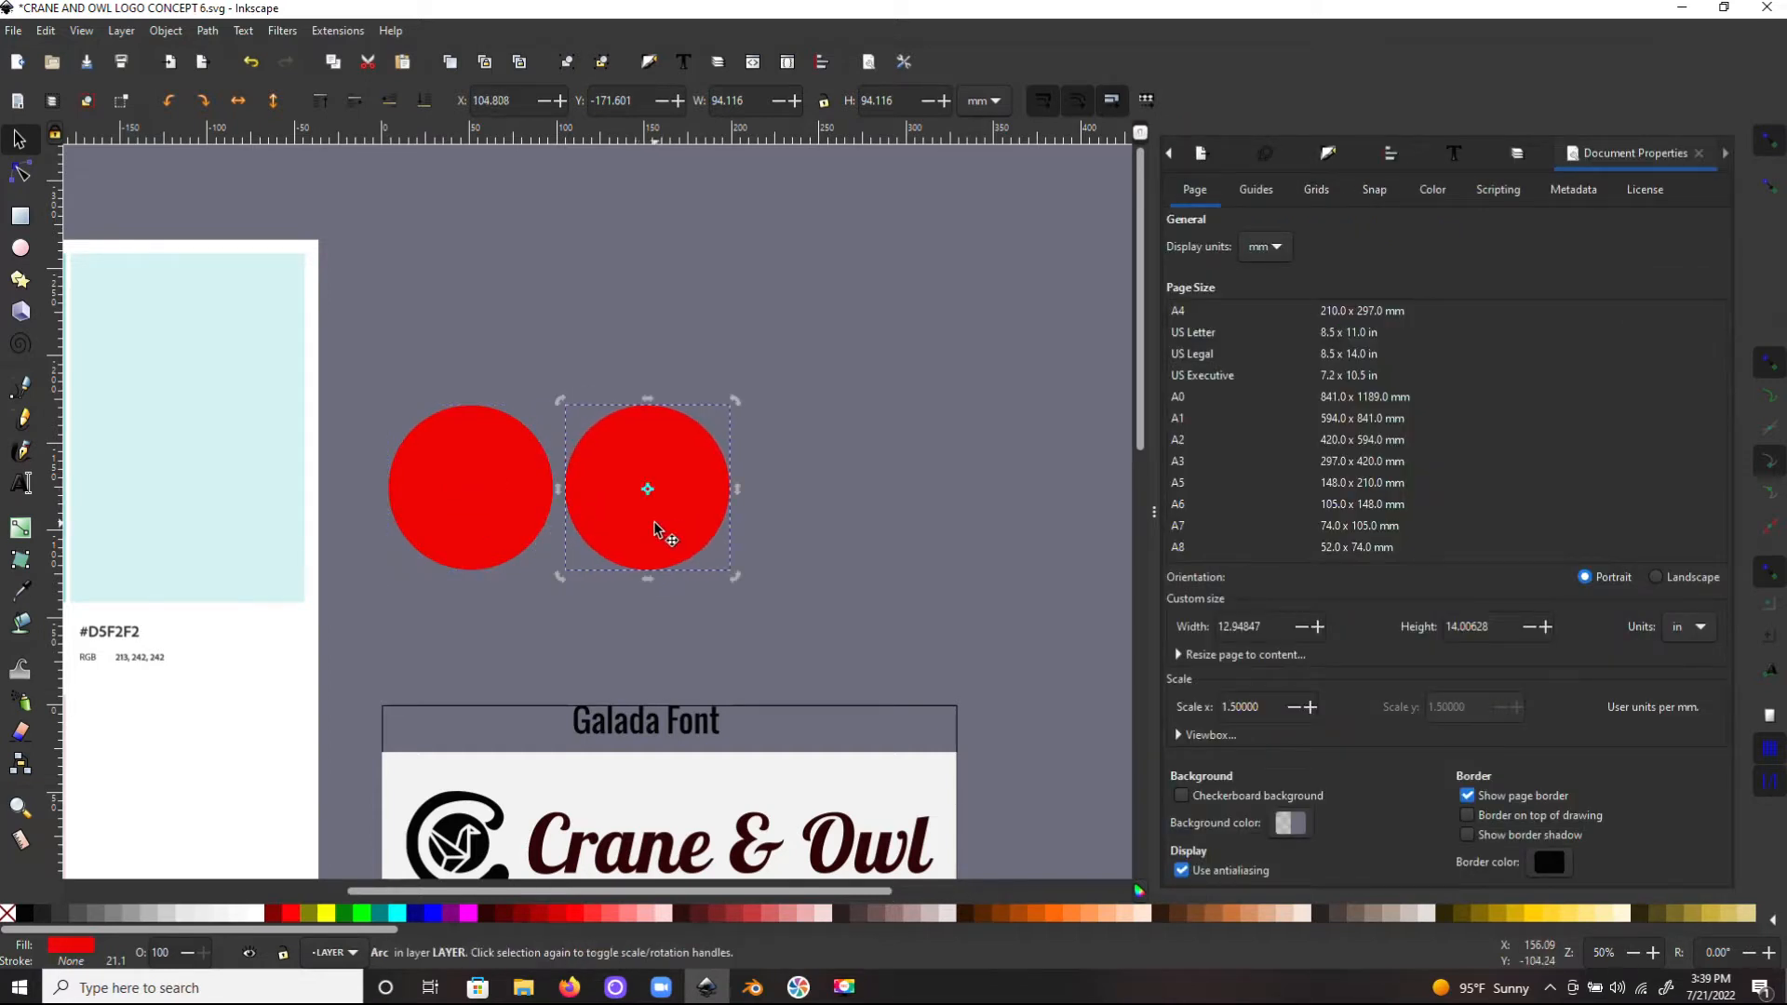
pyautogui.click(770, 618)
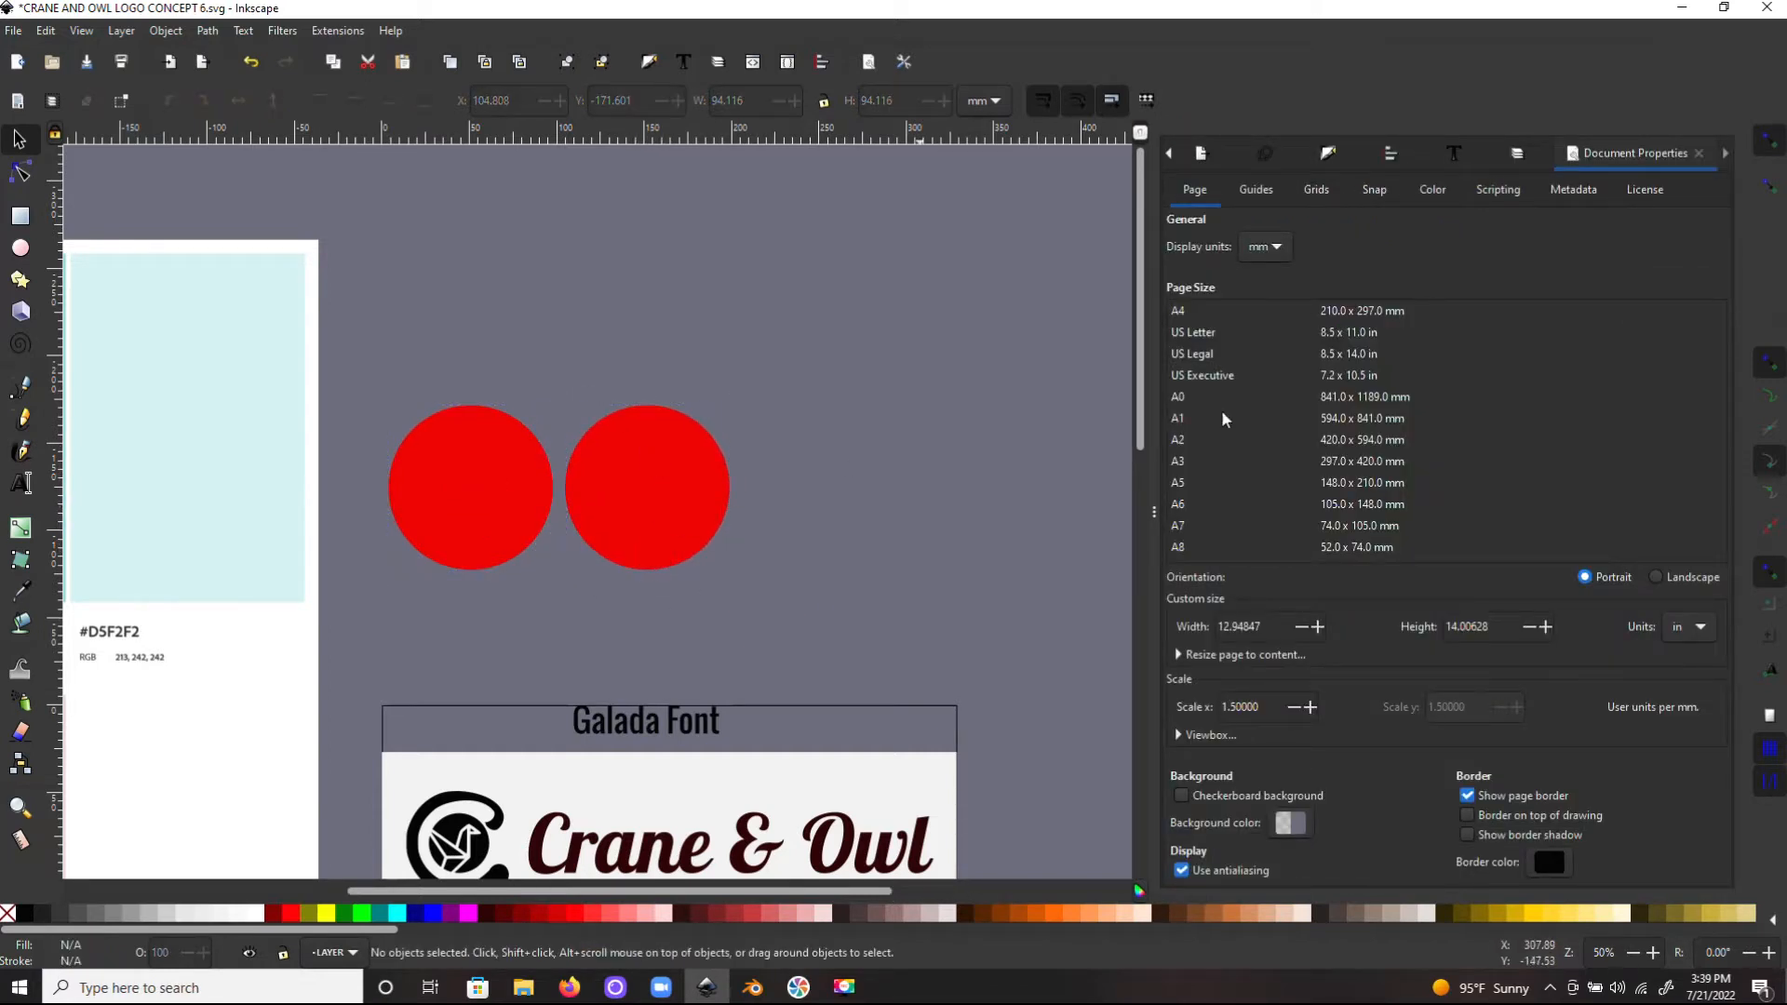
# Duplicate the red circle two more times, placing each copy to the right to form a row of four.
pyautogui.moveTo(862, 490); pyautogui.dragTo(765, 493)
pyautogui.click(528, 496)
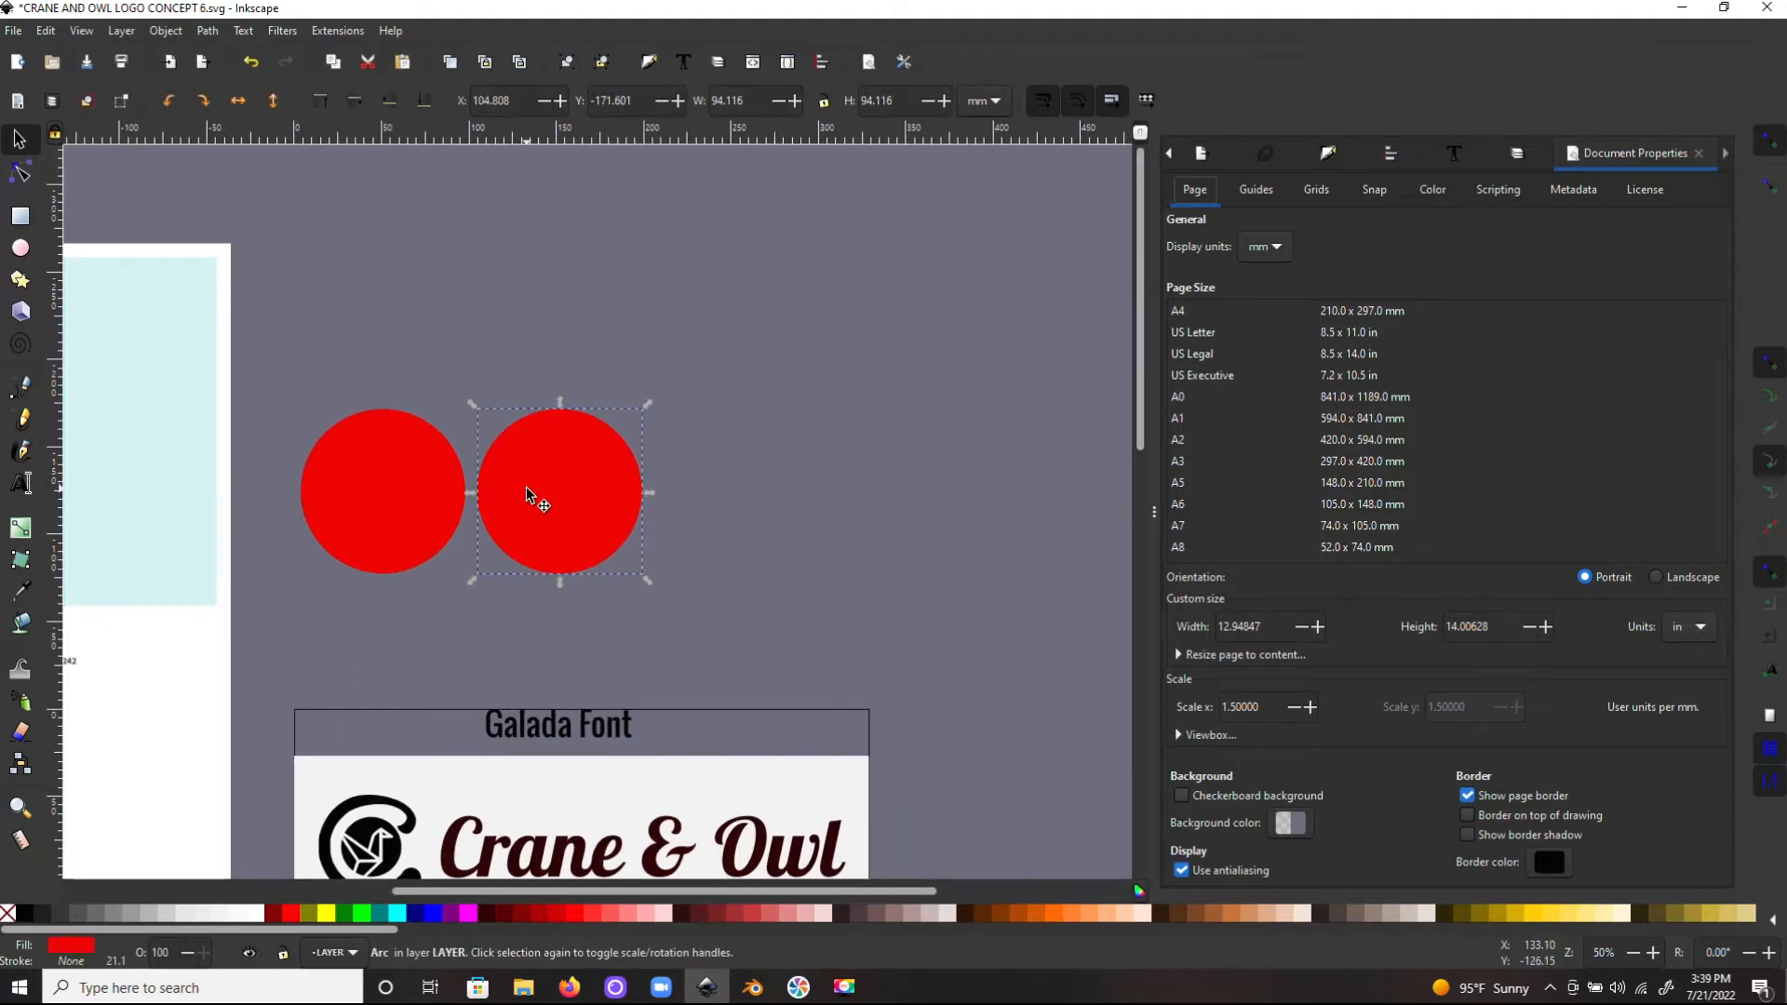
pyautogui.hotkey('ctrl', 'd')
pyautogui.moveTo(527, 495); pyautogui.dragTo(716, 520)
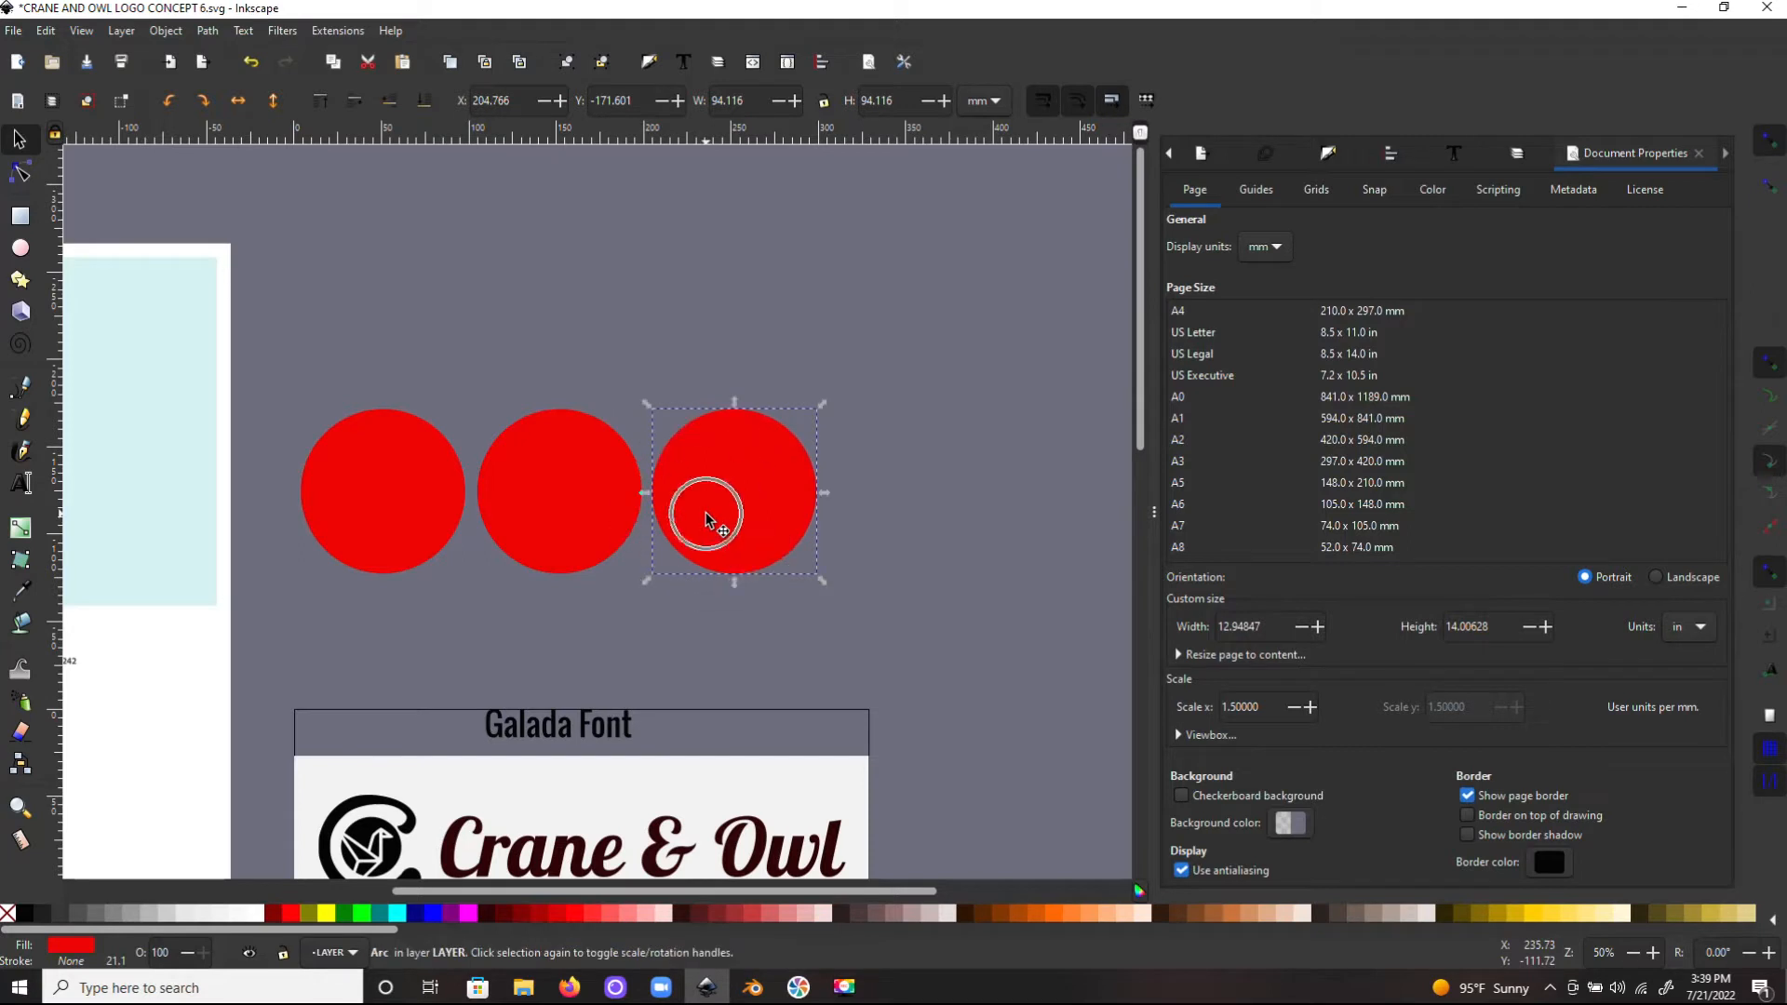
pyautogui.moveTo(792, 449); pyautogui.dragTo(636, 465)
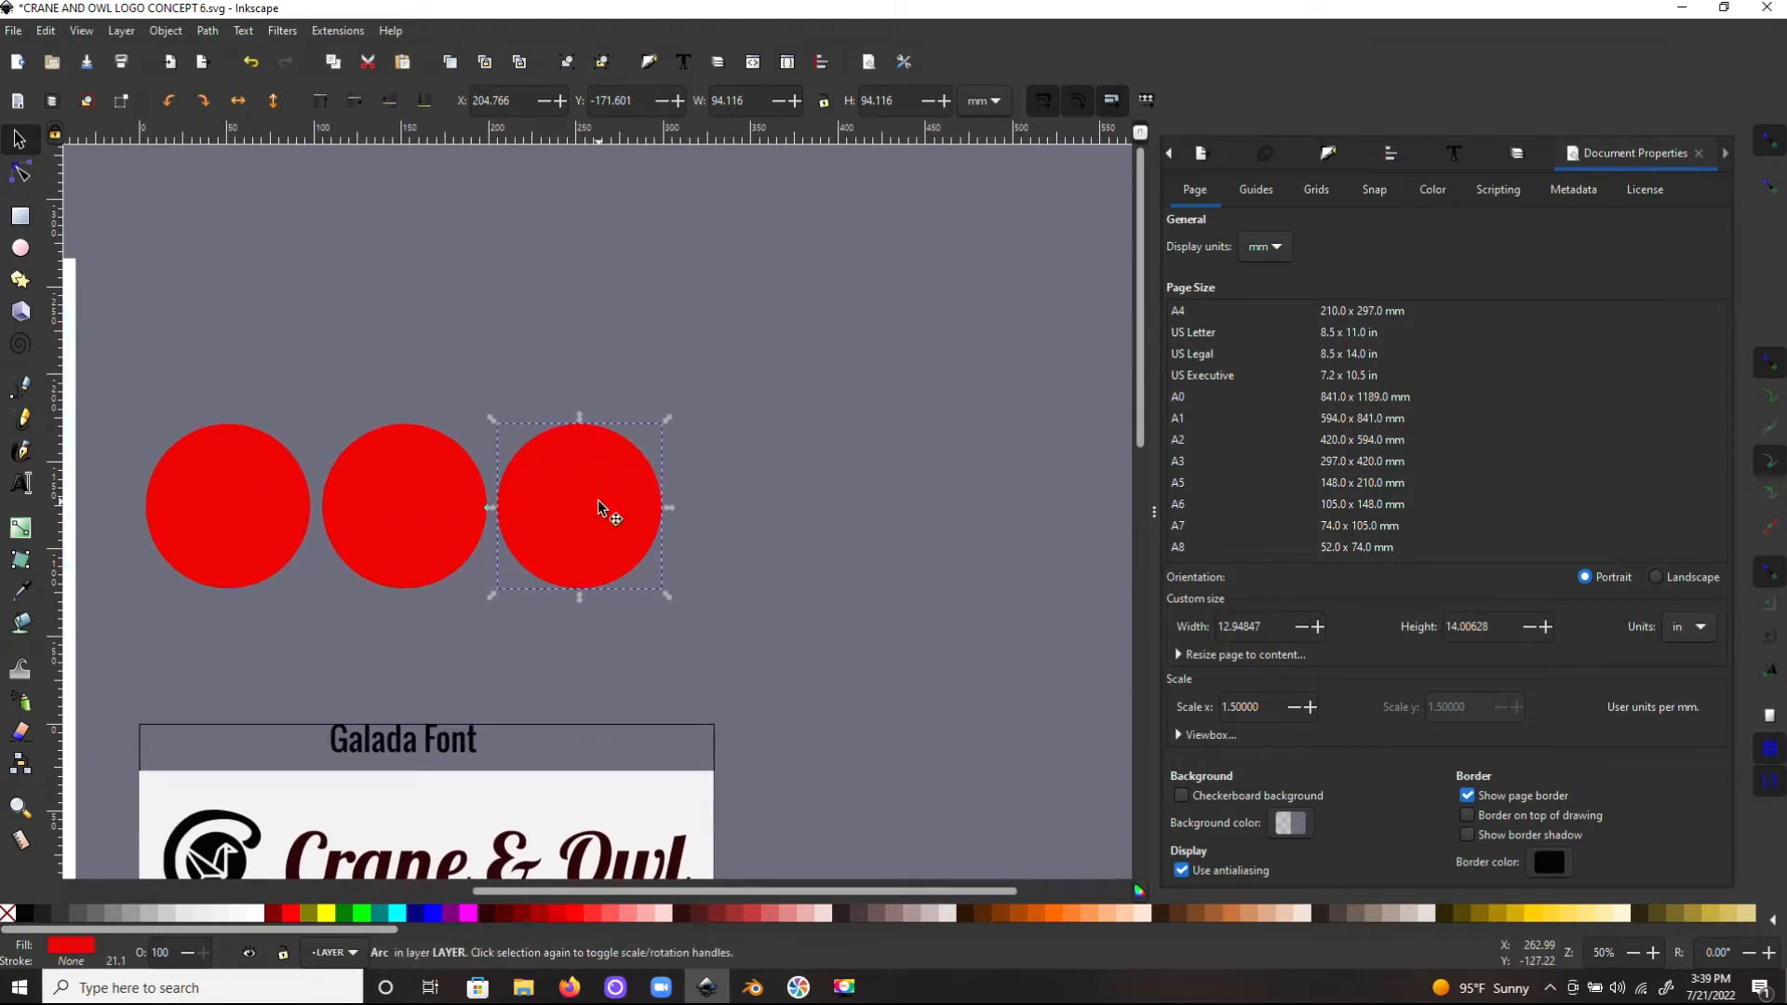
pyautogui.hotkey('ctrl', 'd')
pyautogui.moveTo(592, 518); pyautogui.dragTo(813, 518)
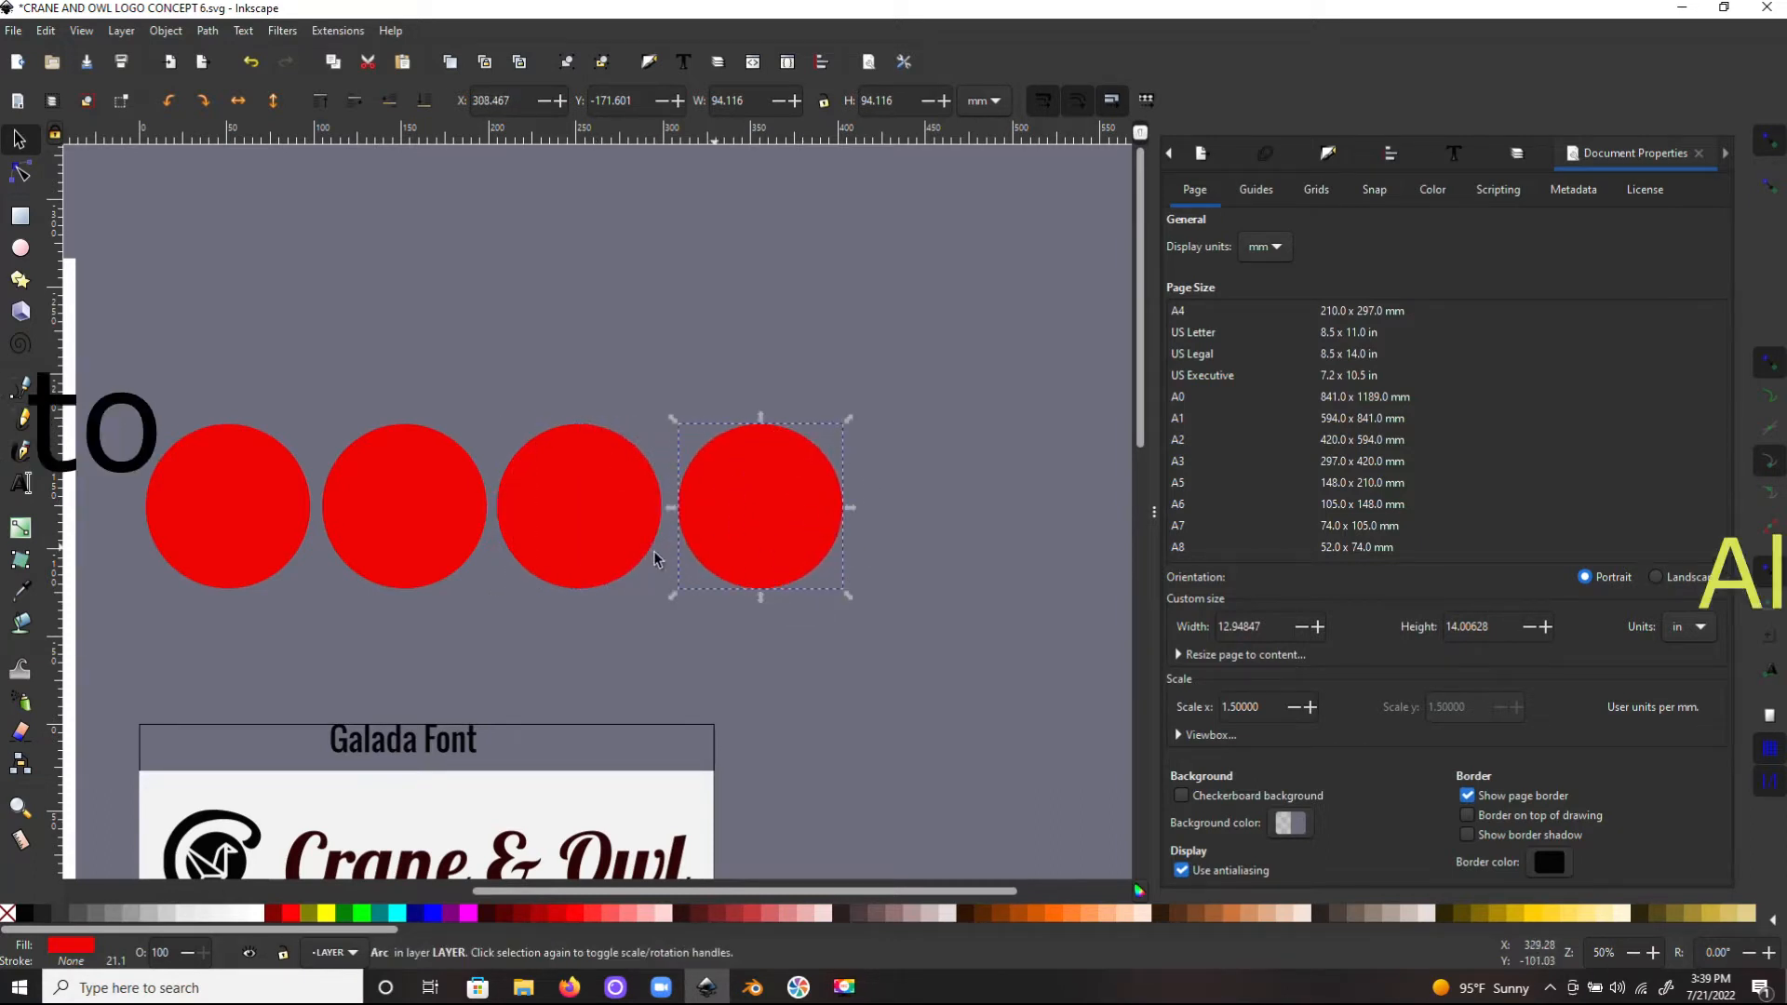
# Move the third circle well above the row and shift the first circle slightly down and to the left.
pyautogui.moveTo(537, 588); pyautogui.dragTo(574, 581)
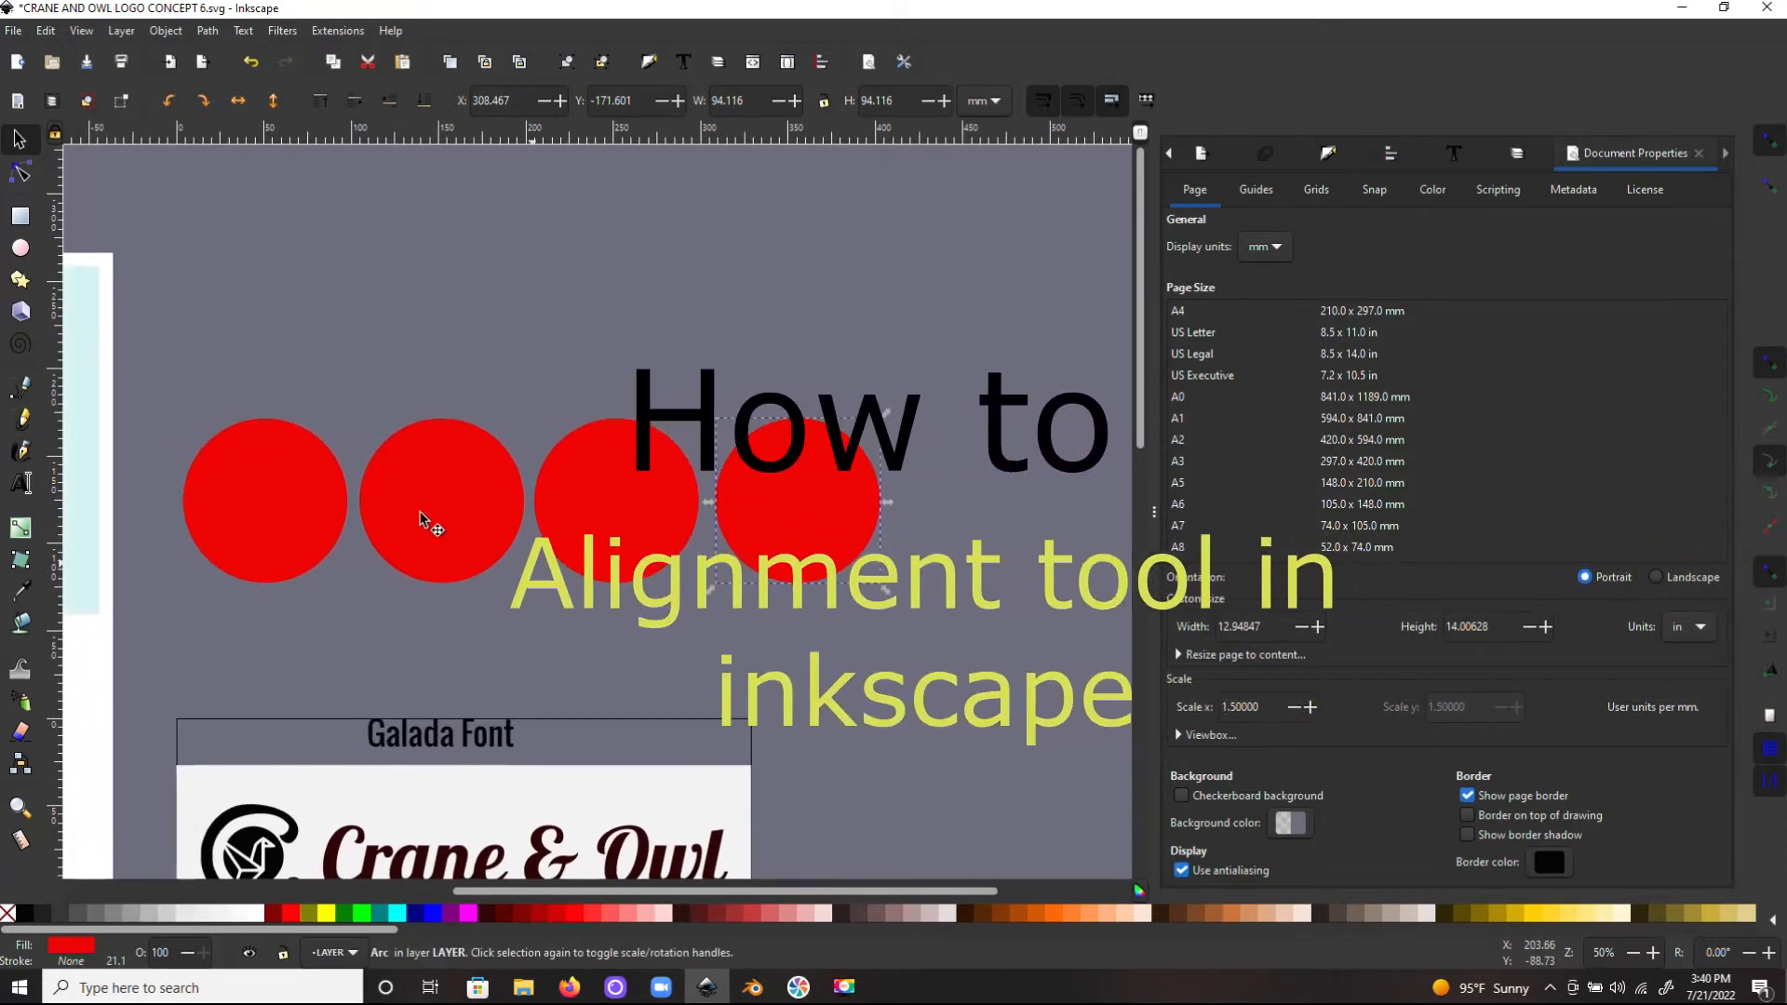
pyautogui.moveTo(143, 378); pyautogui.dragTo(984, 651)
pyautogui.click(967, 642)
pyautogui.moveTo(622, 523); pyautogui.dragTo(605, 304)
pyautogui.moveTo(302, 491); pyautogui.dragTo(267, 549)
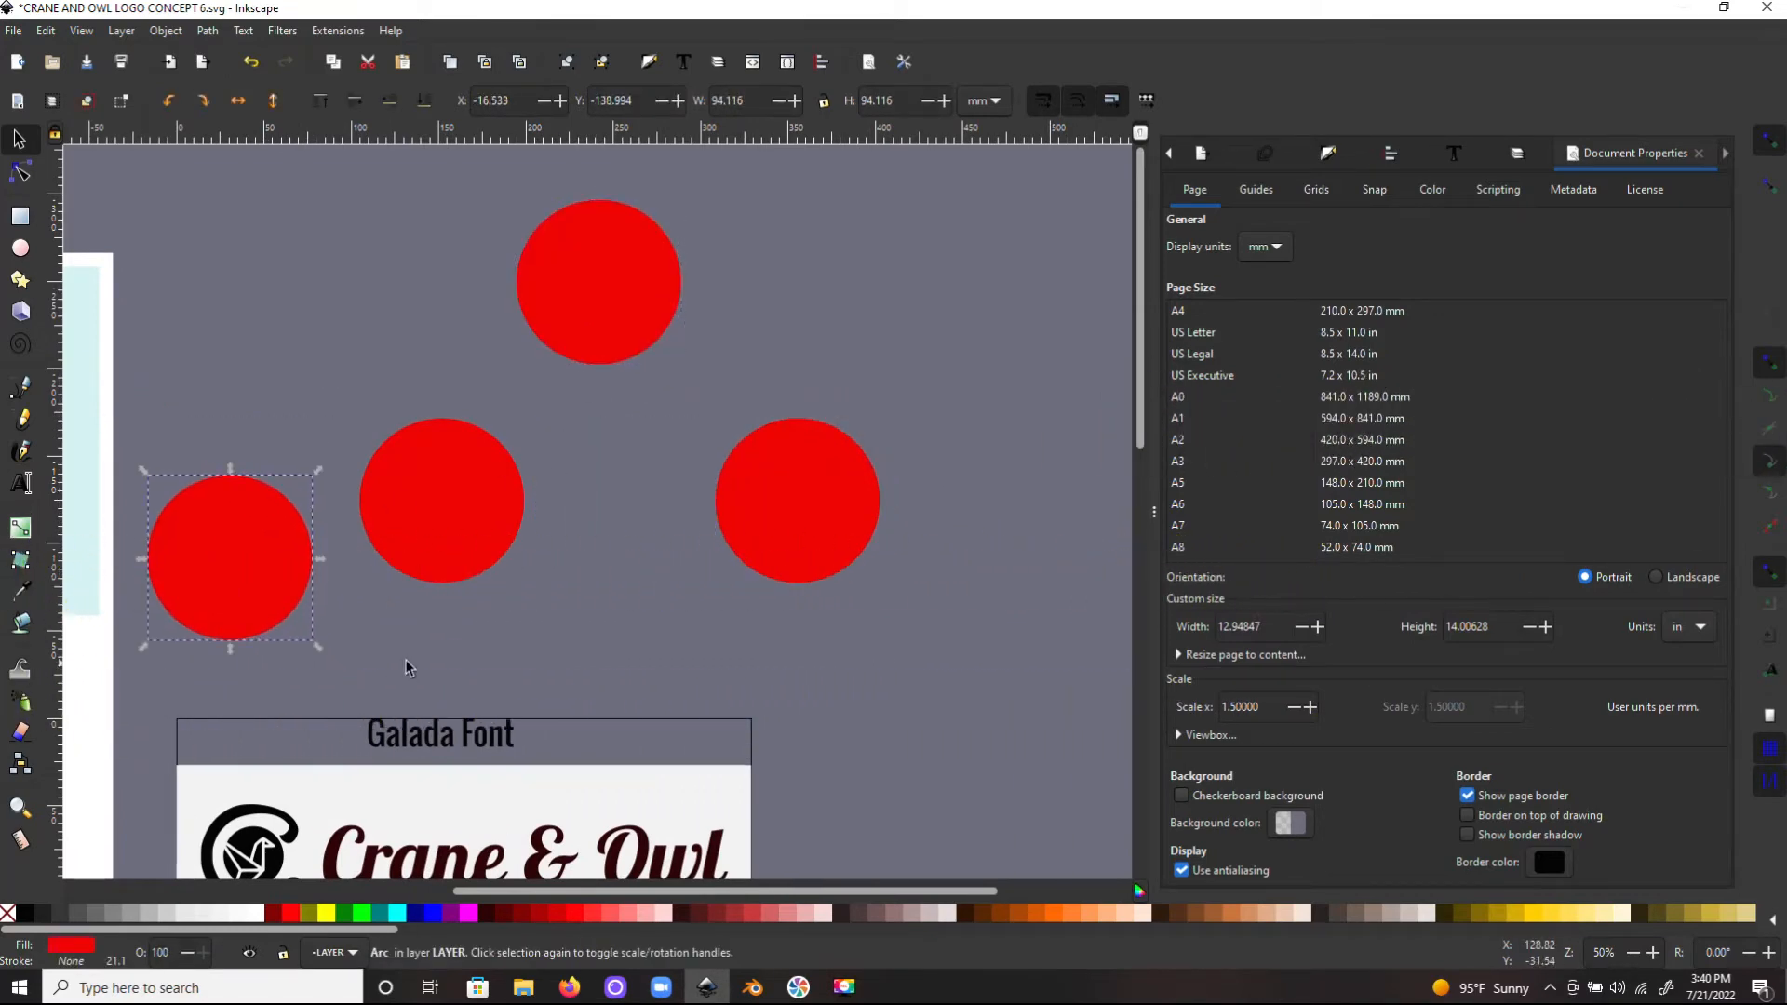
# Center all four circles on a common horizontal axis relative to the last selected one and make their horizontal gaps equal.
pyautogui.keyDown('shift'); pyautogui.click(456, 524); pyautogui.keyUp('shift')
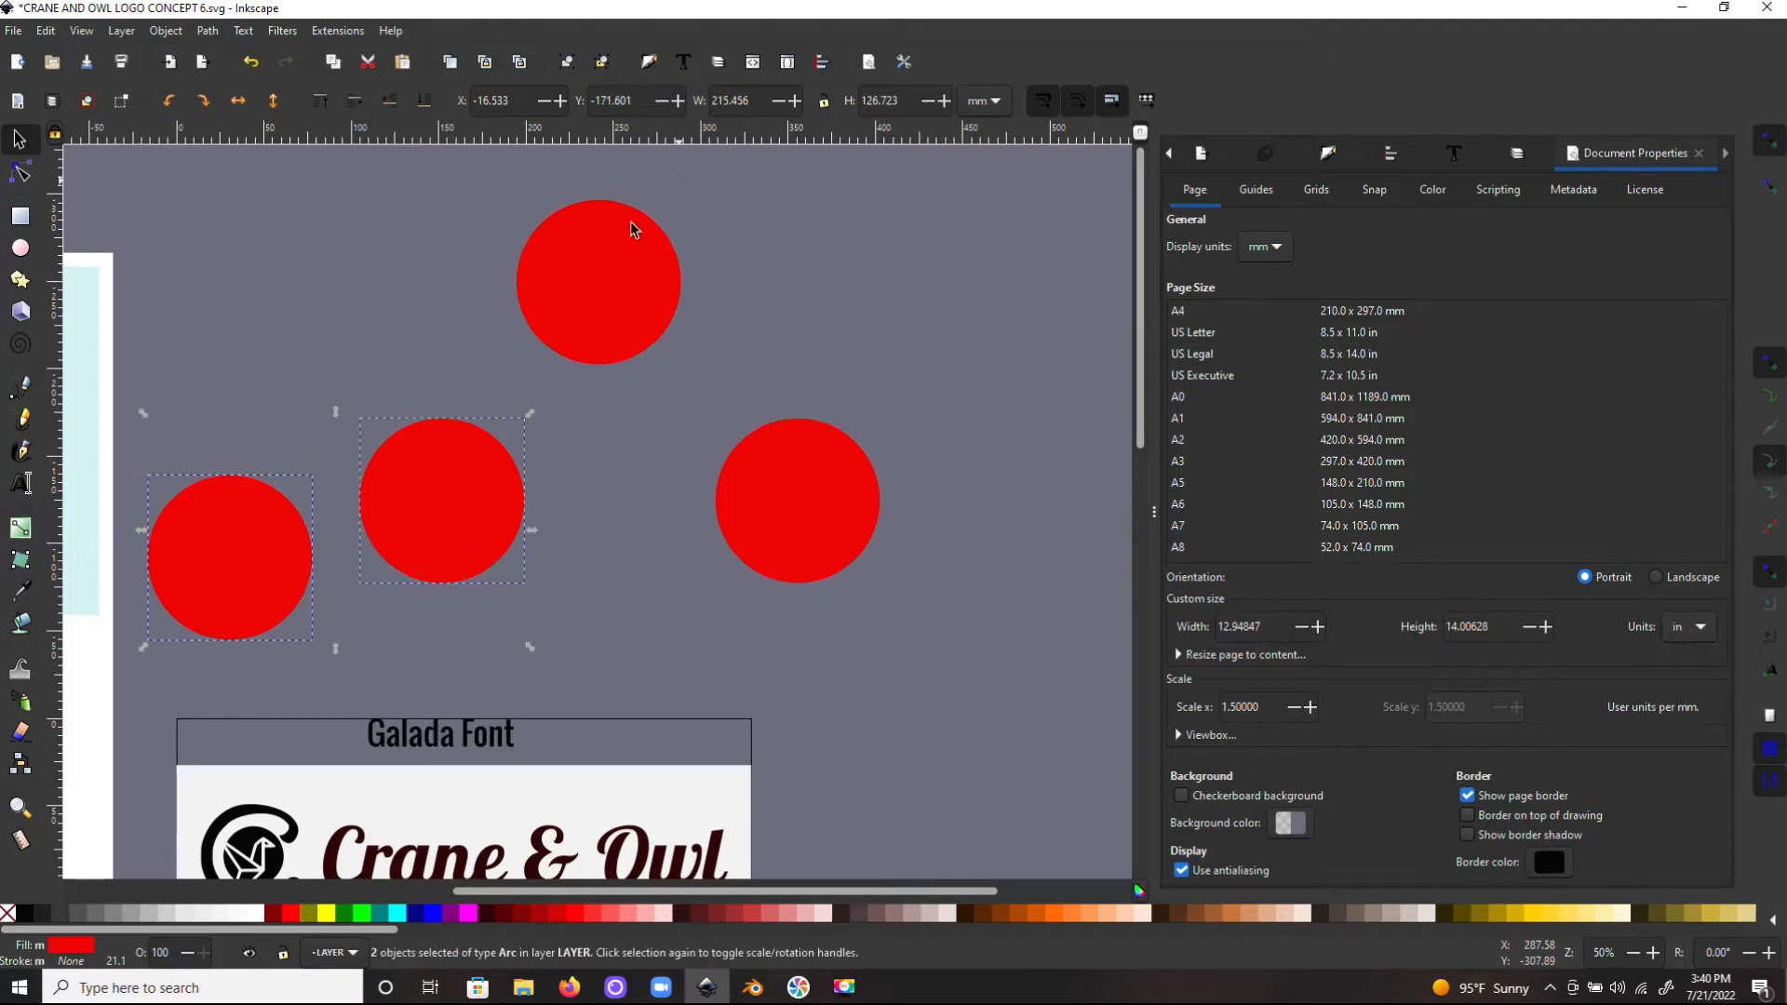
pyautogui.keyDown('shift'); pyautogui.click(630, 221); pyautogui.keyUp('shift')
pyautogui.keyDown('shift'); pyautogui.click(780, 529); pyautogui.keyUp('shift')
pyautogui.moveTo(960, 683); pyautogui.dragTo(121, 220)
pyautogui.scroll(-3, 307, 373)
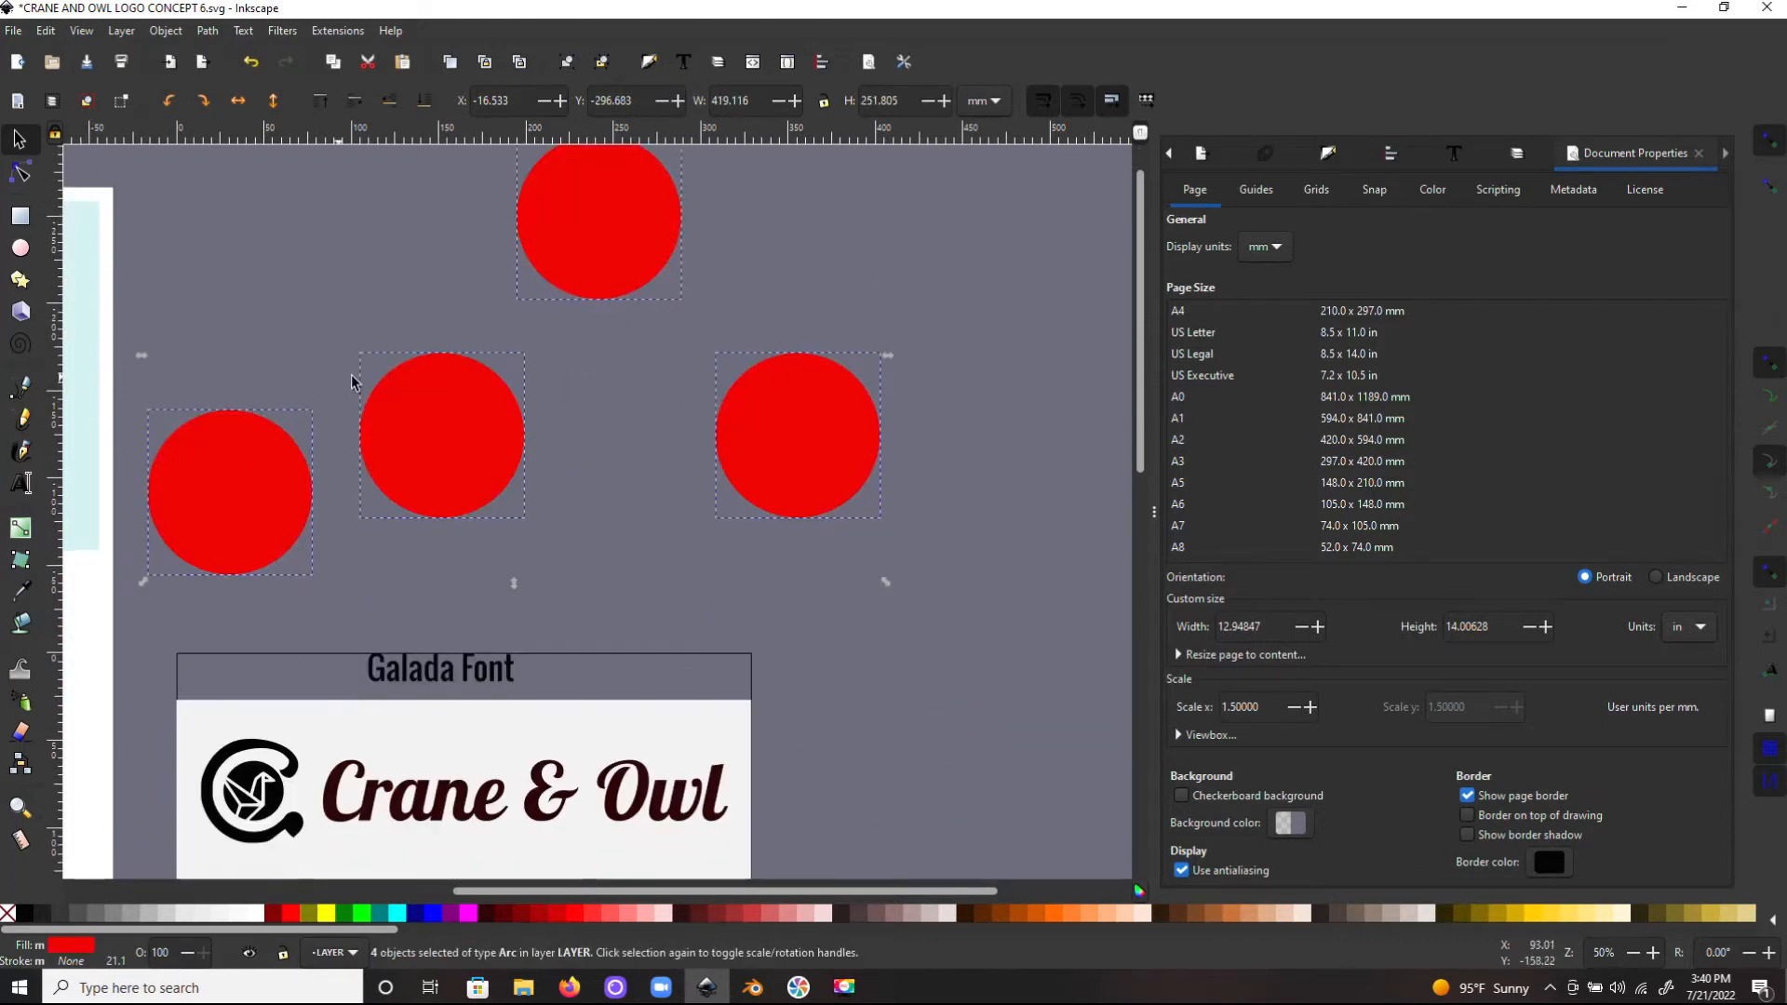
pyautogui.scroll(1, 483, 395)
pyautogui.click(1389, 154)
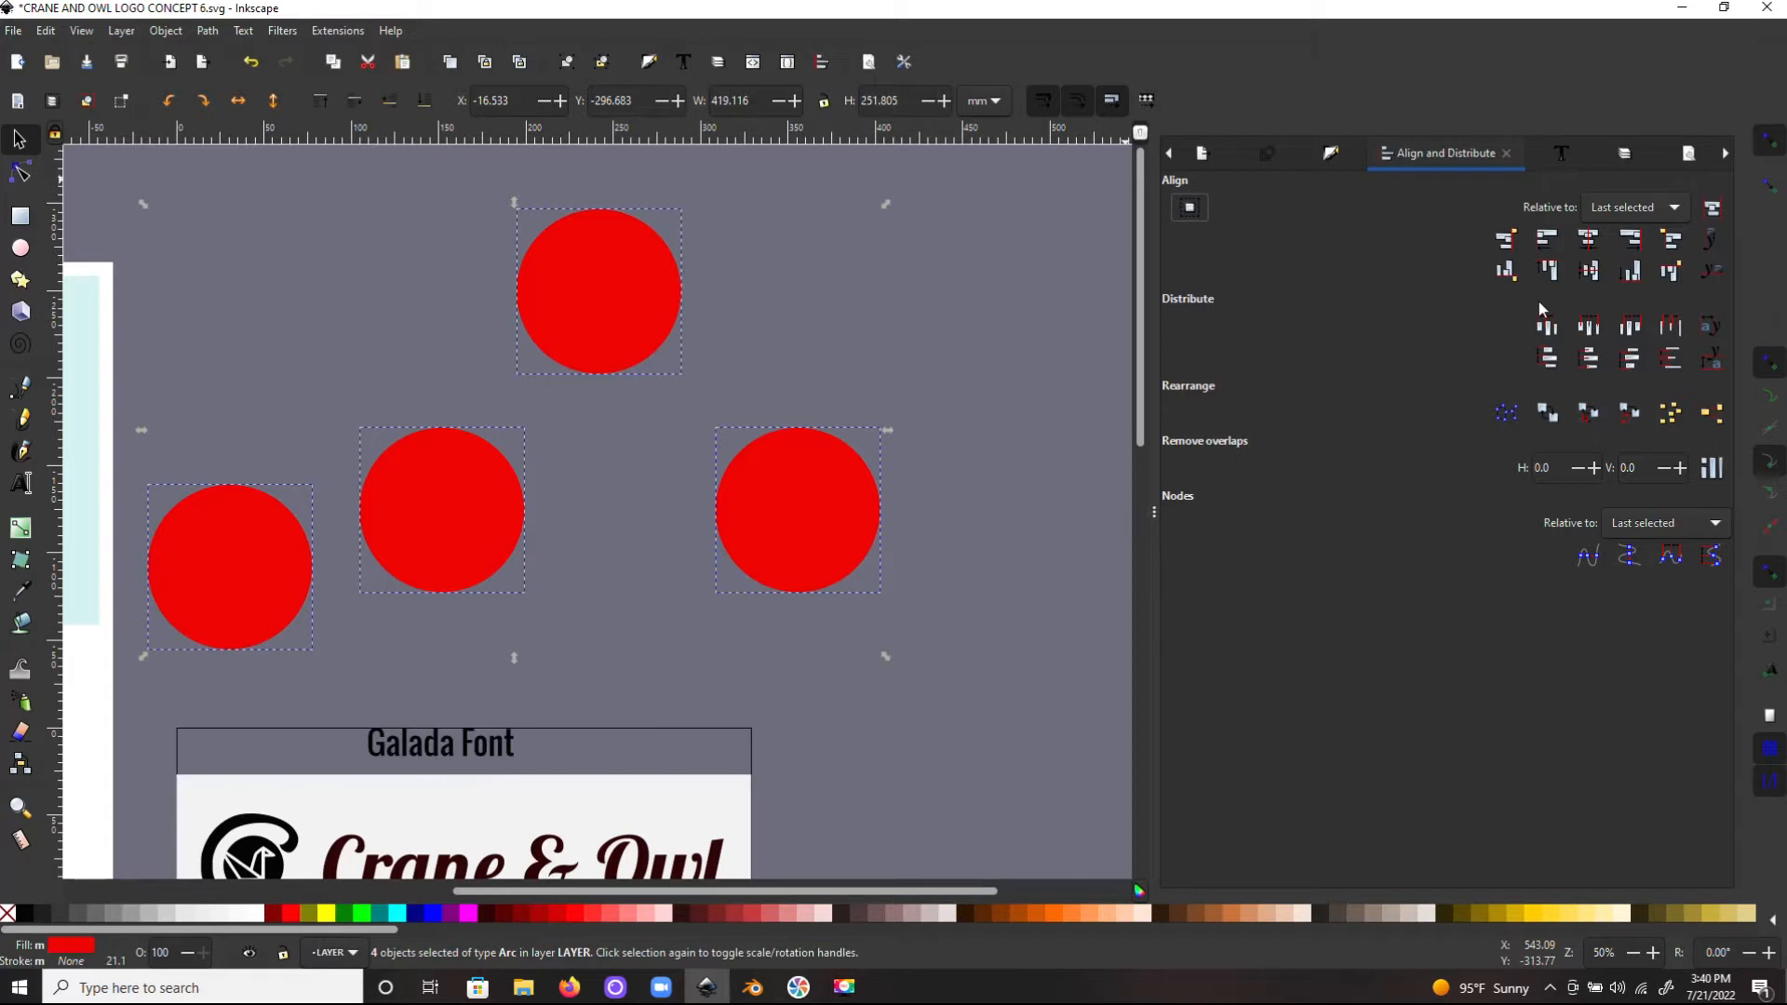
pyautogui.click(1587, 277)
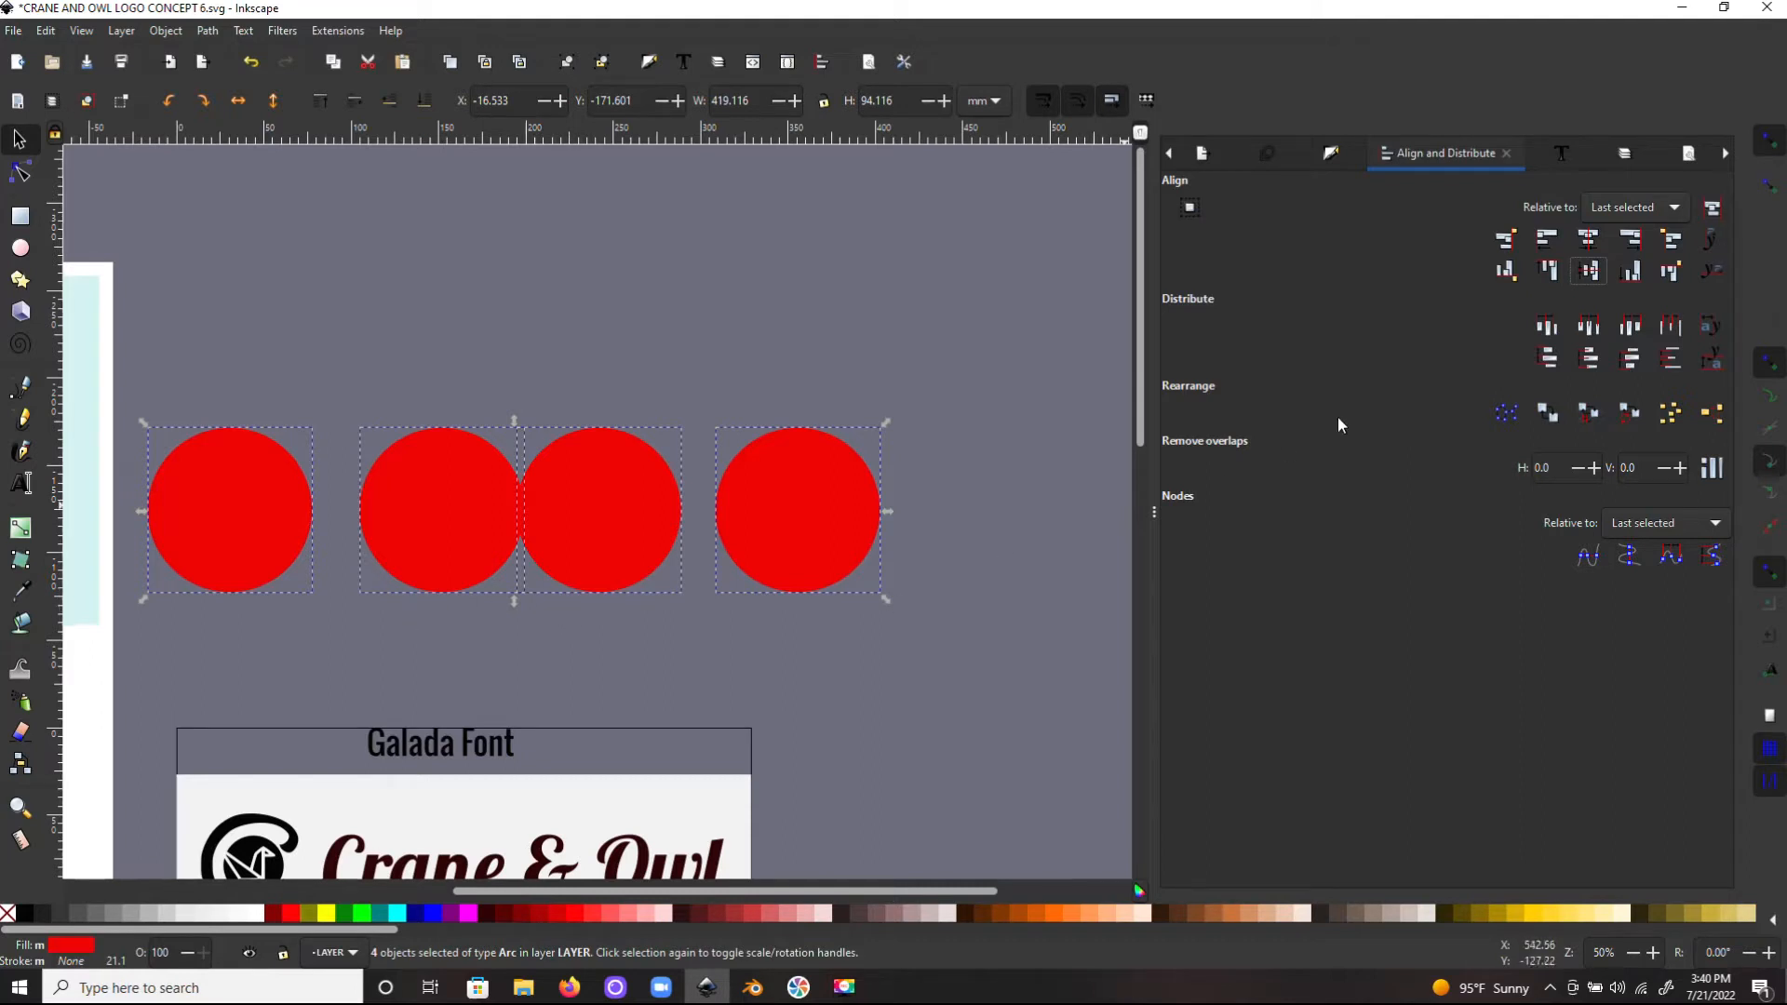
pyautogui.click(1668, 330)
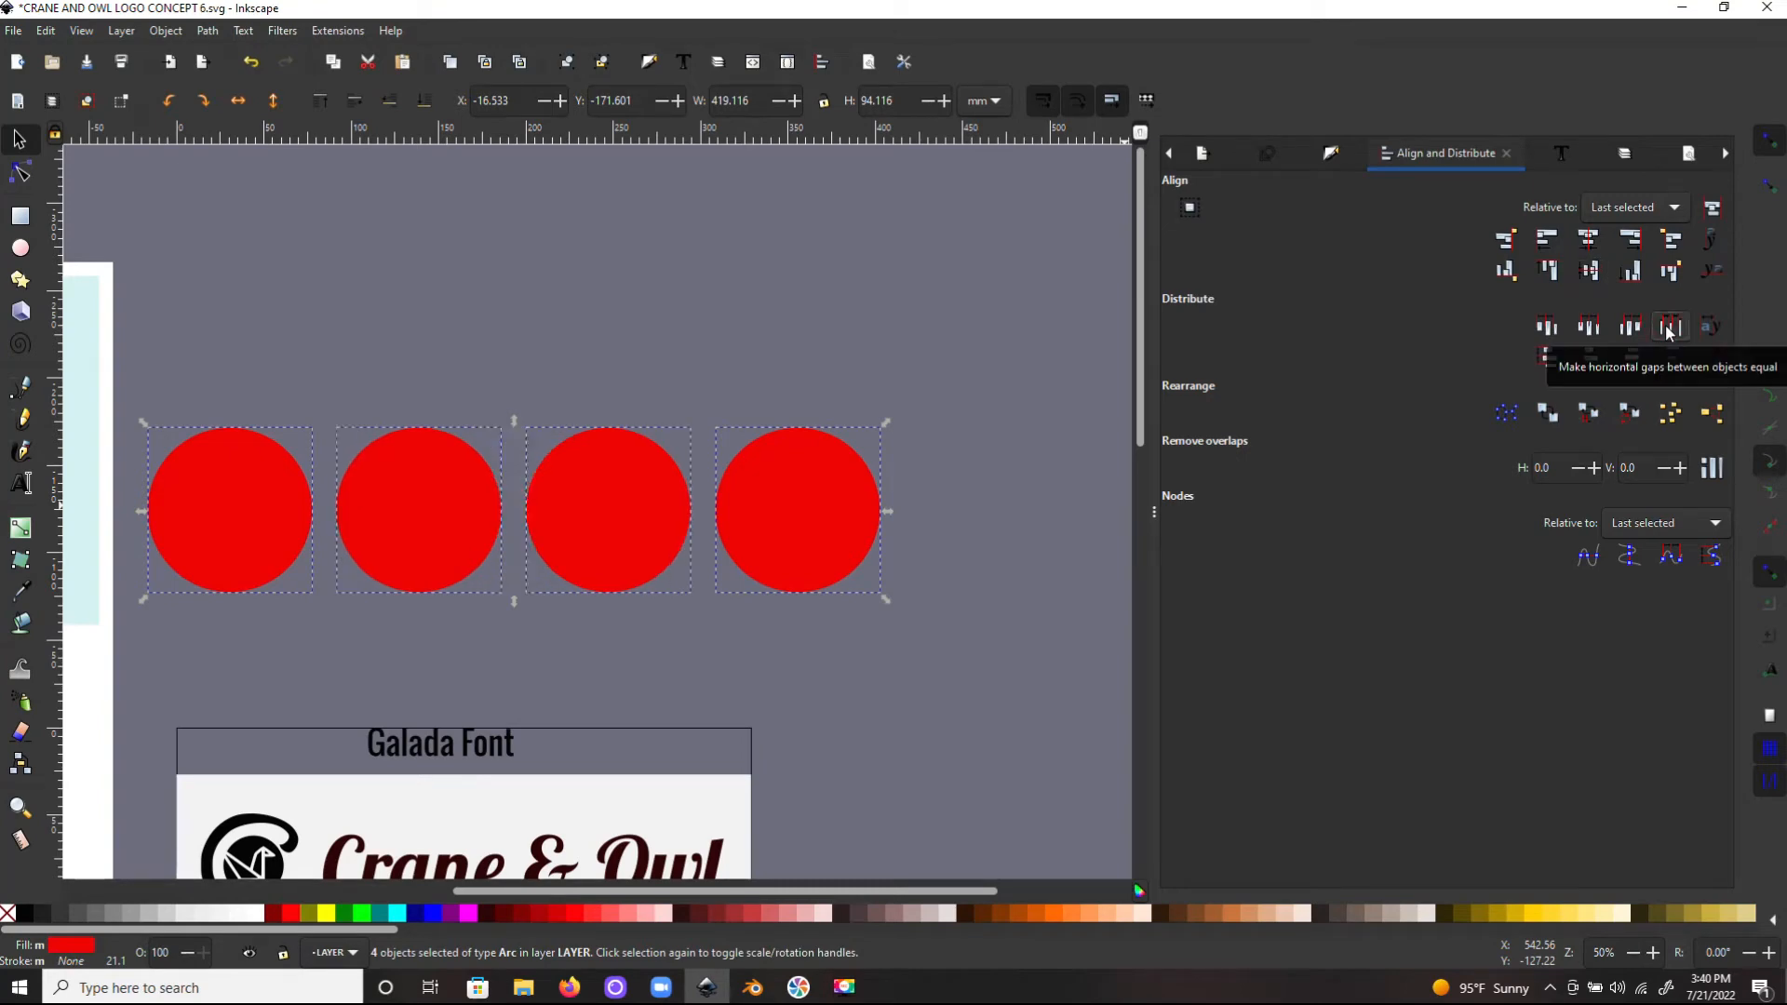
pyautogui.click(450, 370)
# Move the "Crane & Owl" text and the crane icon down on the Galada Font card so they sit at different heights.
pyautogui.moveTo(307, 385); pyautogui.dragTo(447, 403)
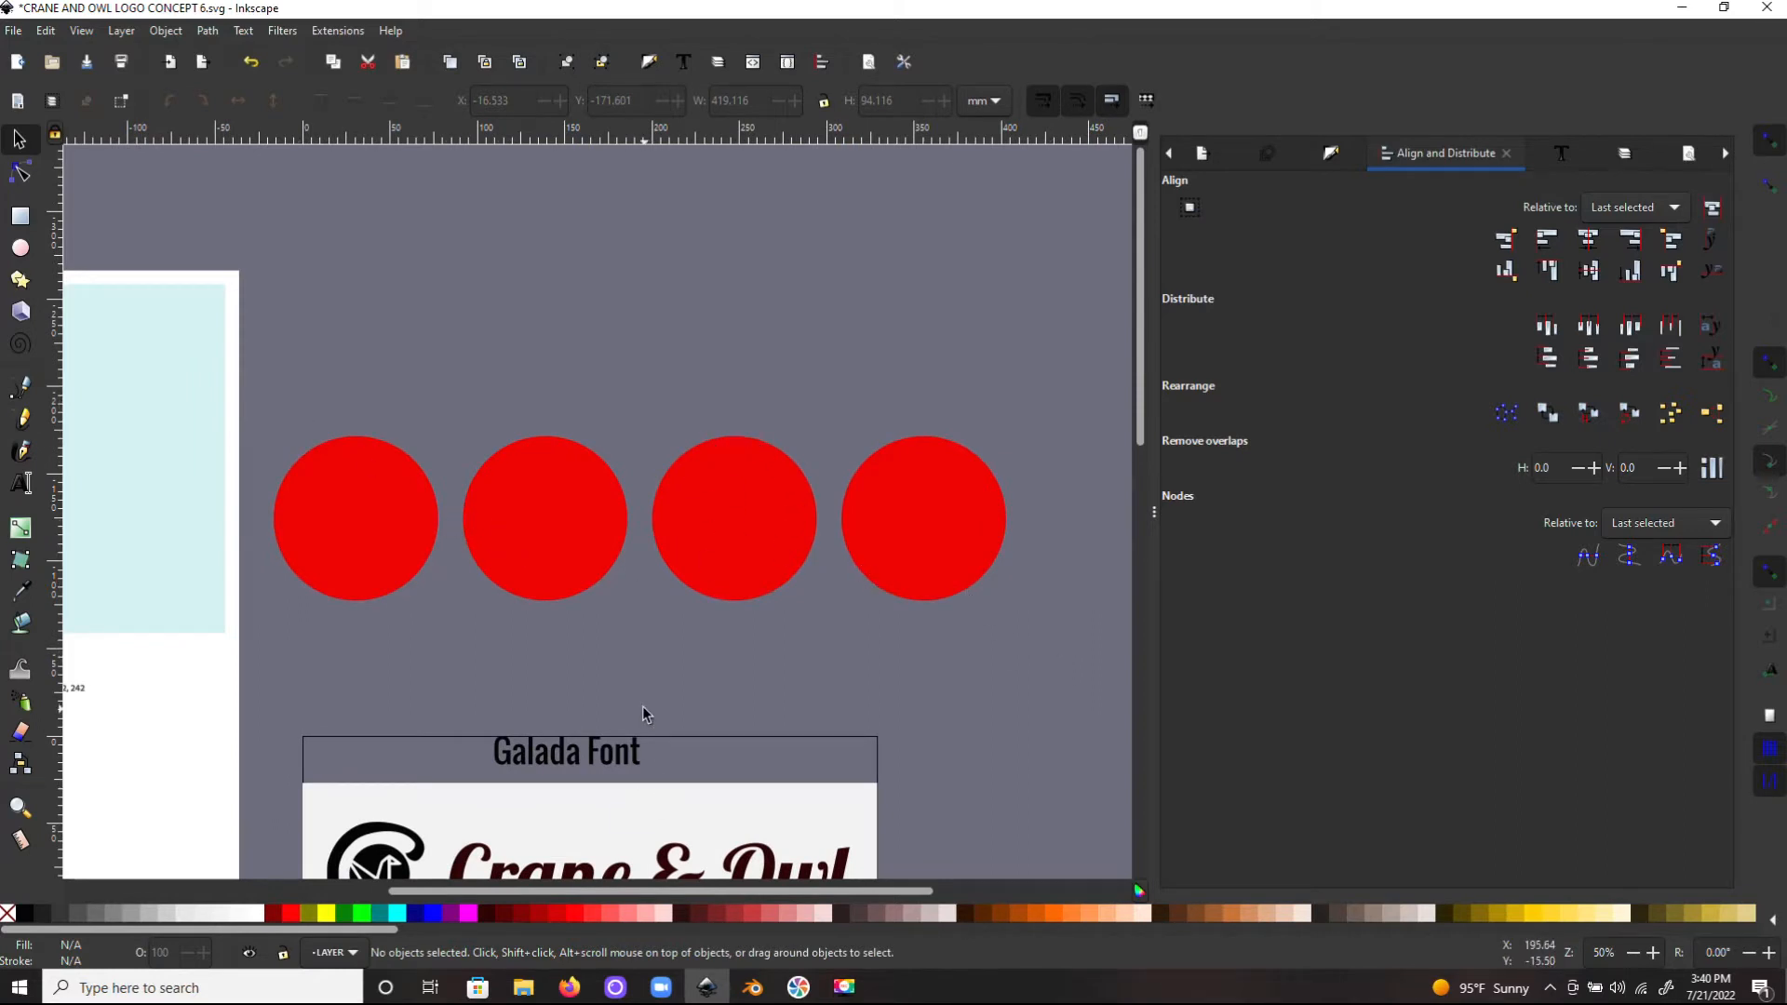
pyautogui.moveTo(579, 635); pyautogui.dragTo(592, 489)
pyautogui.moveTo(534, 570); pyautogui.dragTo(522, 518)
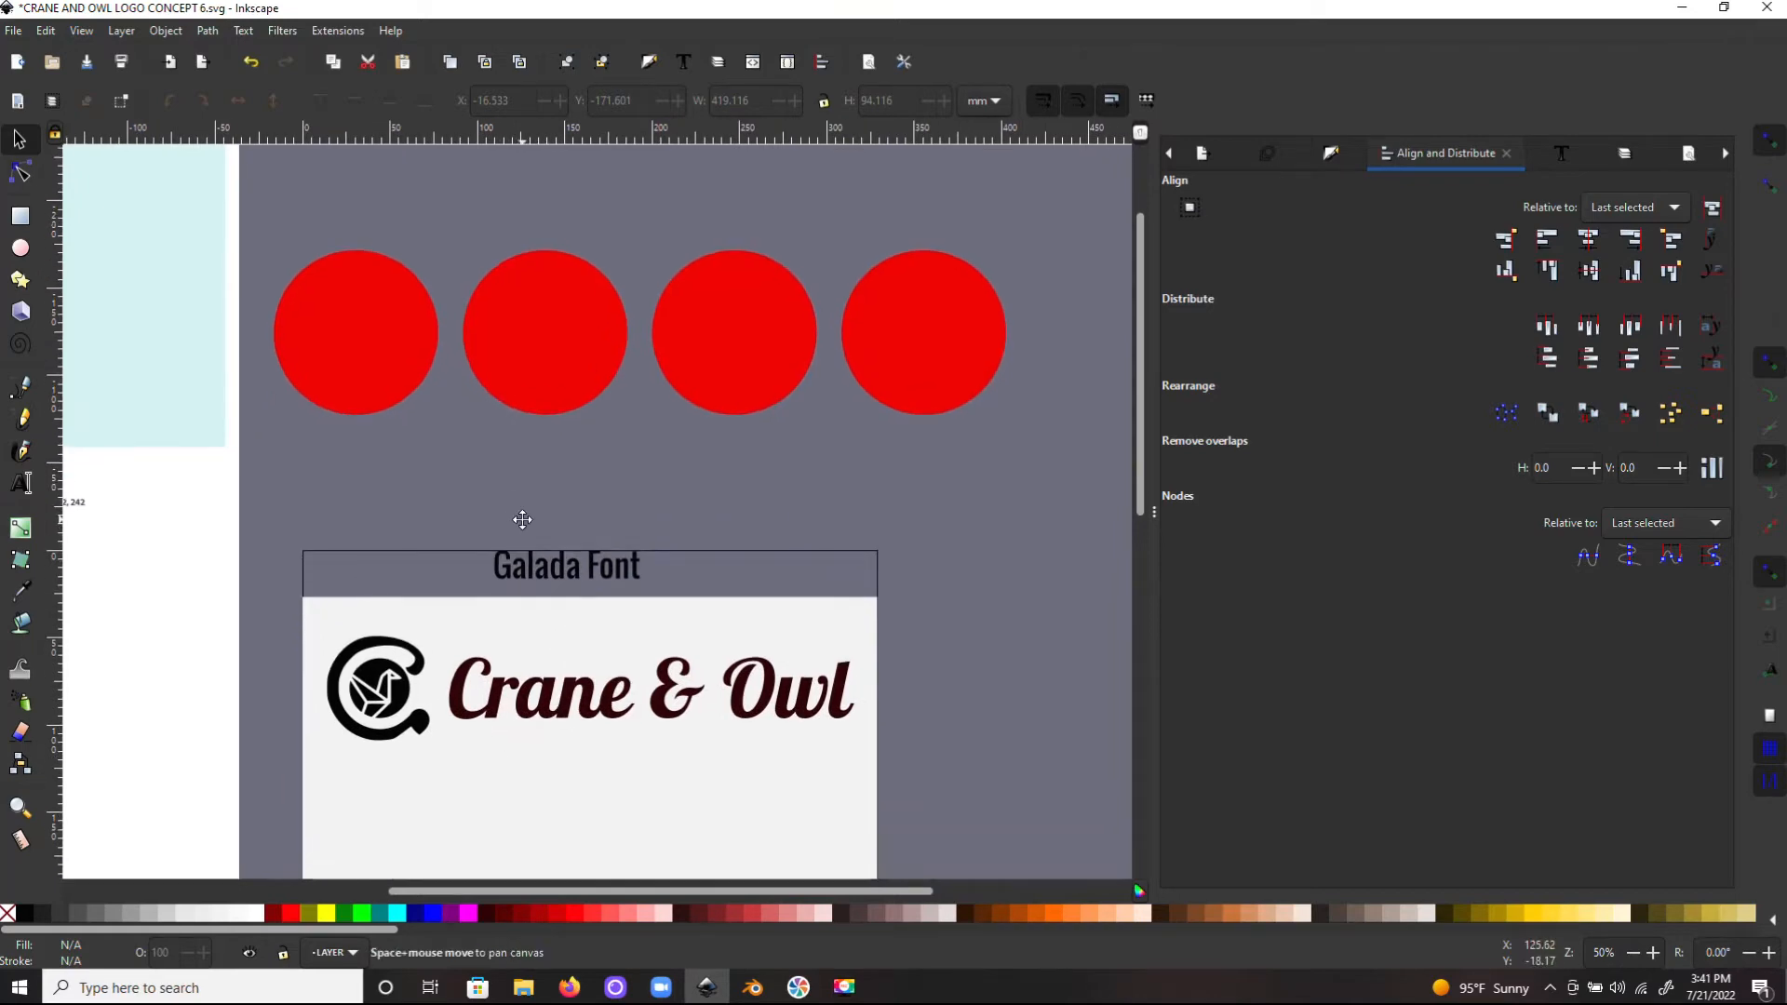
pyautogui.moveTo(508, 705); pyautogui.dragTo(491, 766)
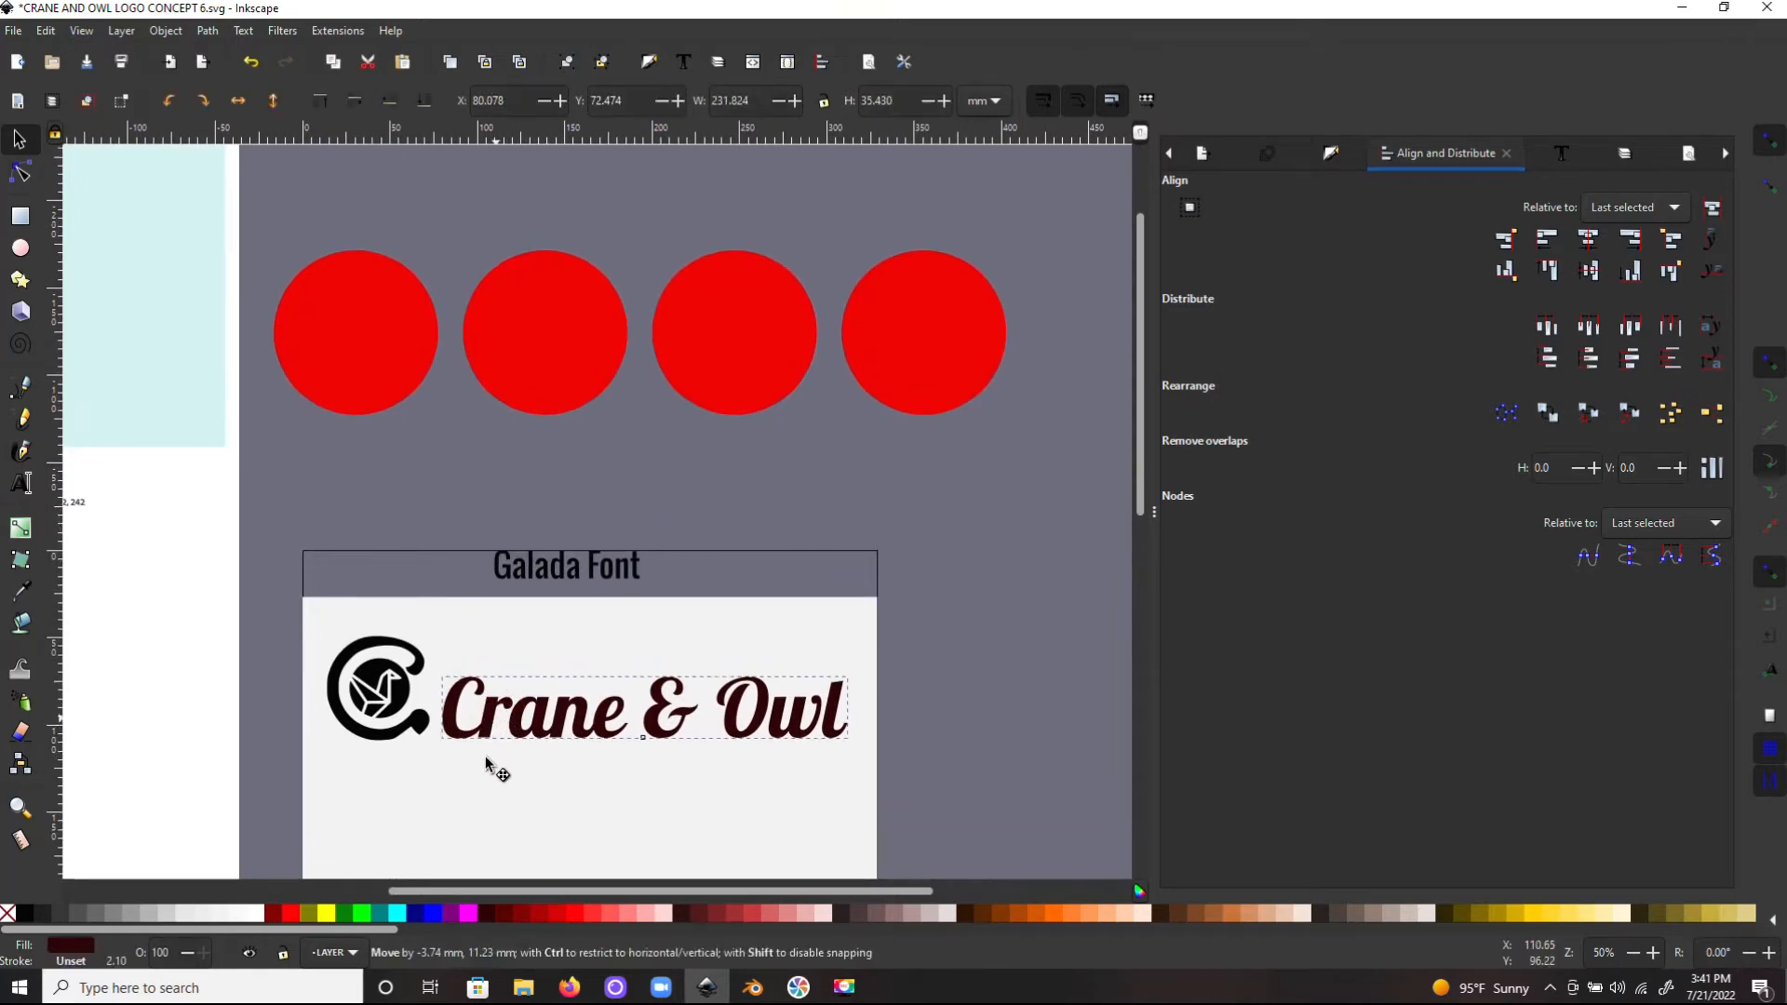
pyautogui.moveTo(502, 642); pyautogui.dragTo(590, 371)
pyautogui.scroll(1, 590, 371)
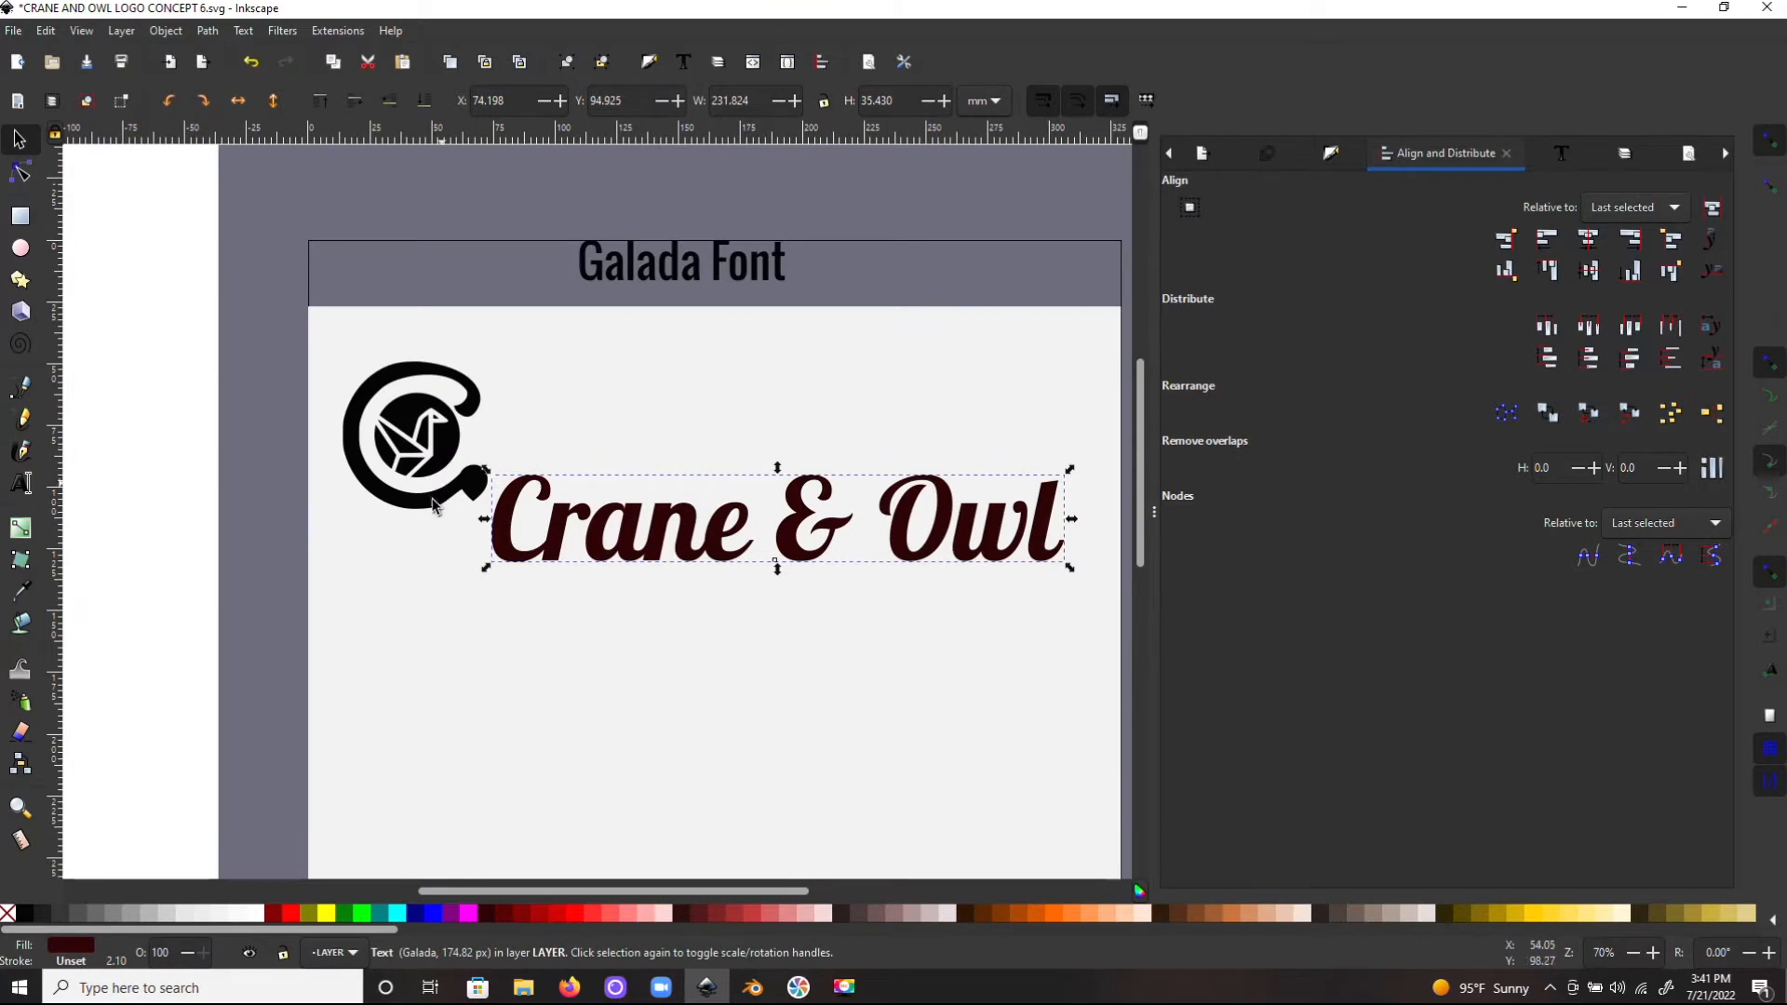
pyautogui.moveTo(445, 510); pyautogui.dragTo(435, 555)
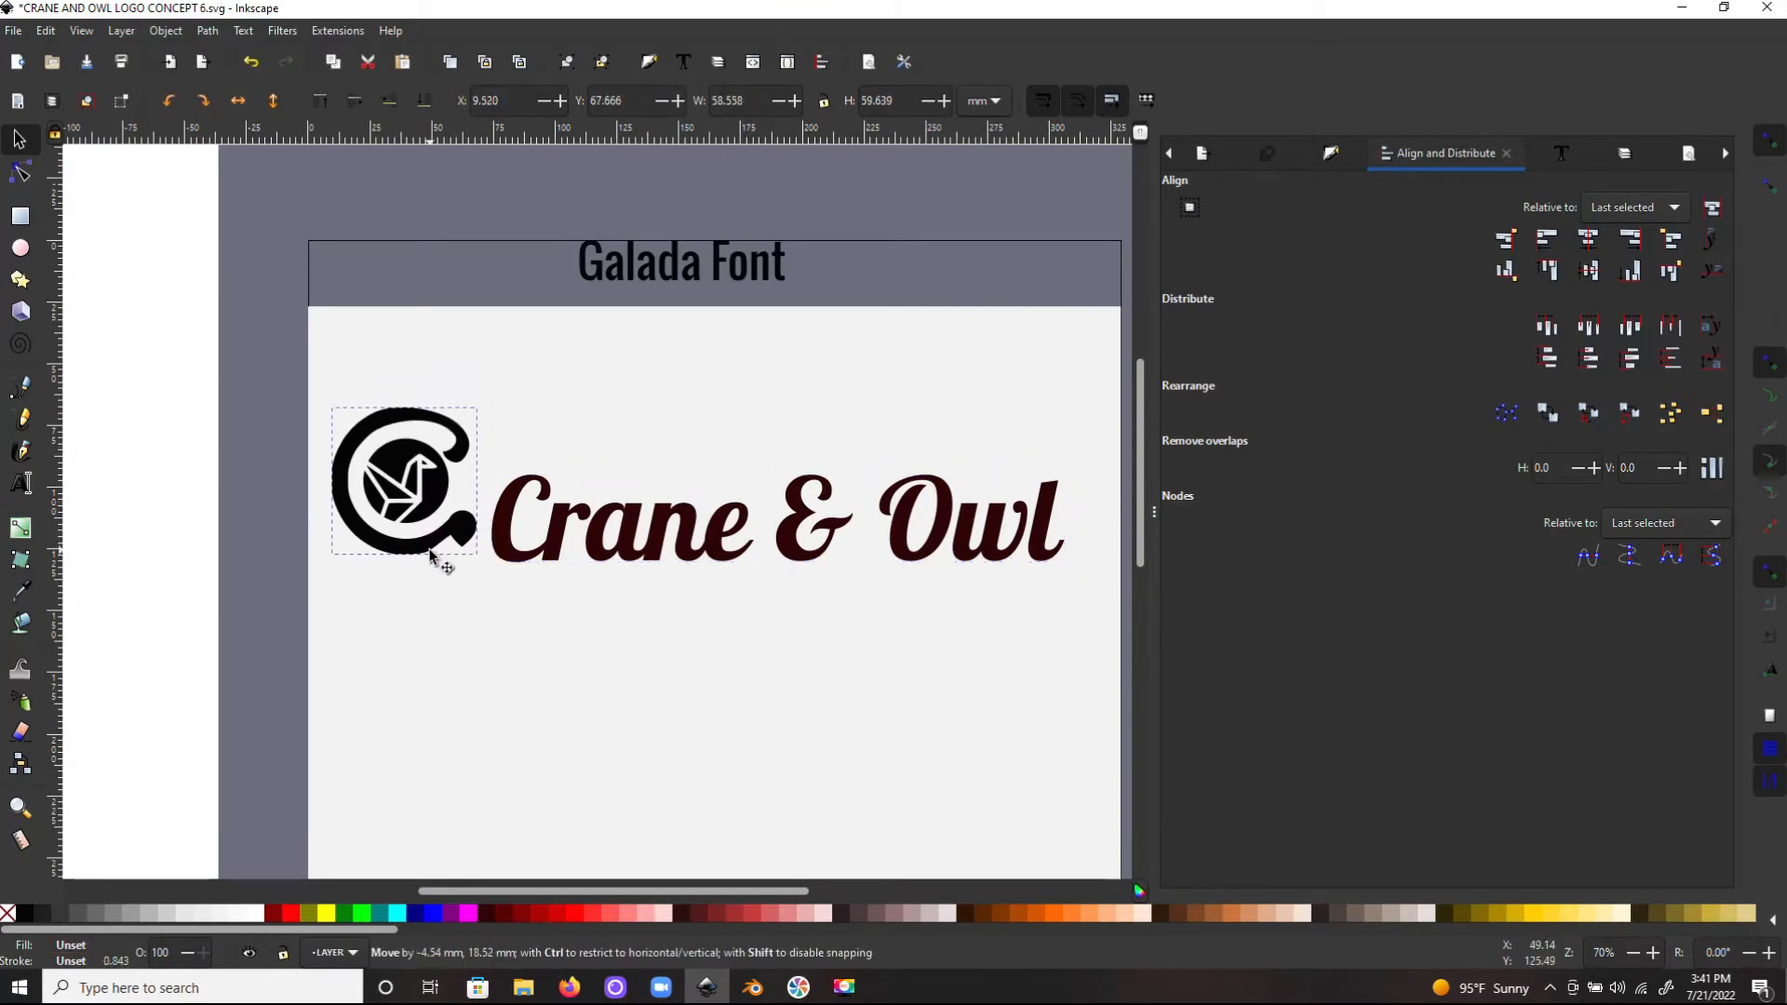
# Center the crane icon and the "Crane & Owl" text on a horizontal axis and move the pair up on the card.
pyautogui.keyDown('shift'); pyautogui.click(640, 549); pyautogui.keyUp('shift')
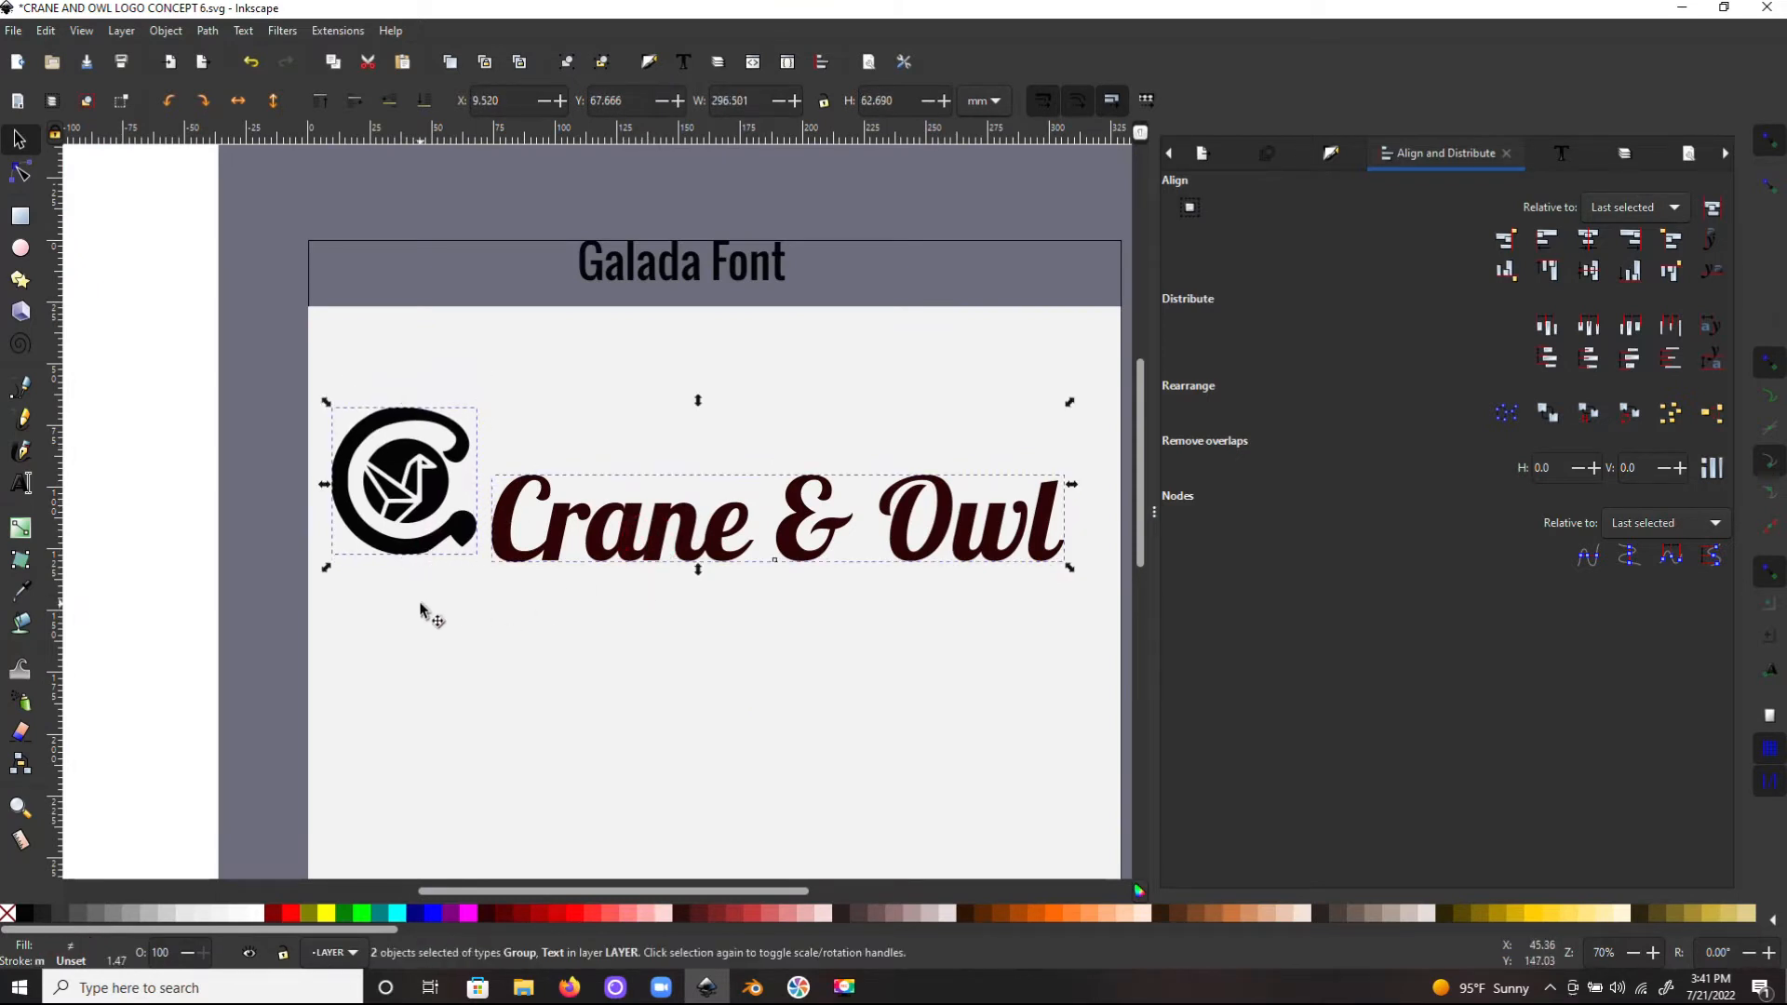
pyautogui.click(1592, 271)
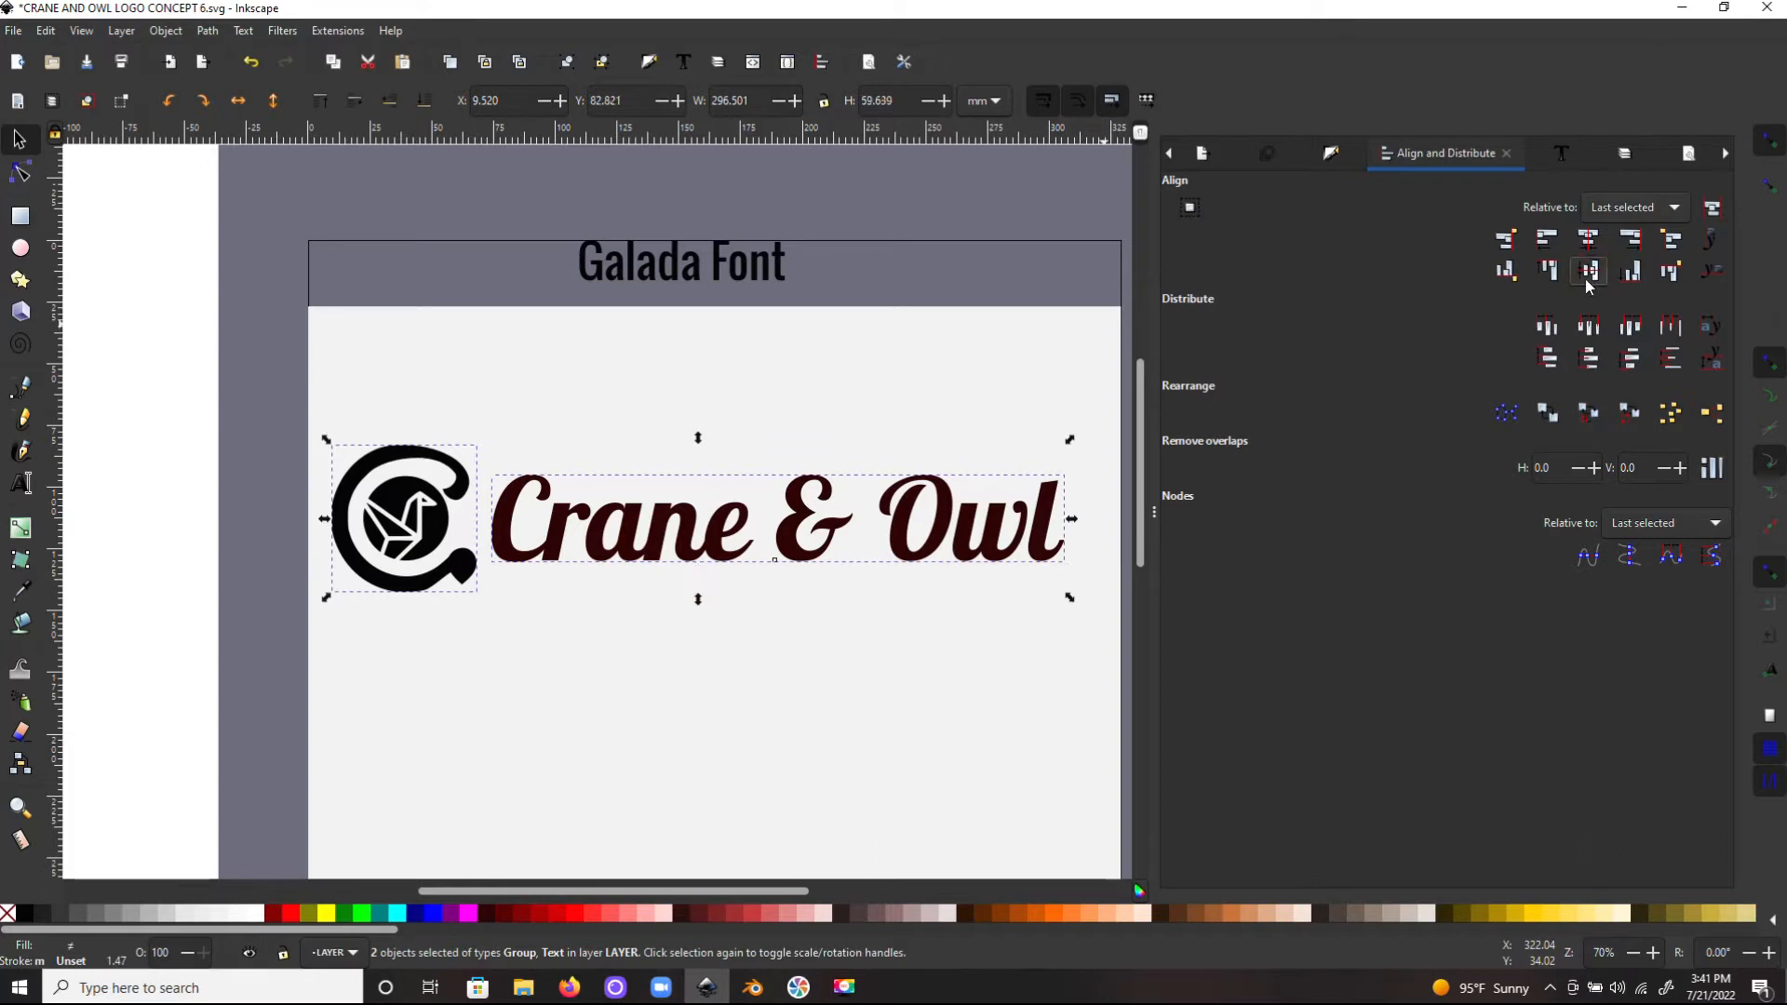
pyautogui.moveTo(407, 448); pyautogui.dragTo(408, 341)
pyautogui.click(230, 384)
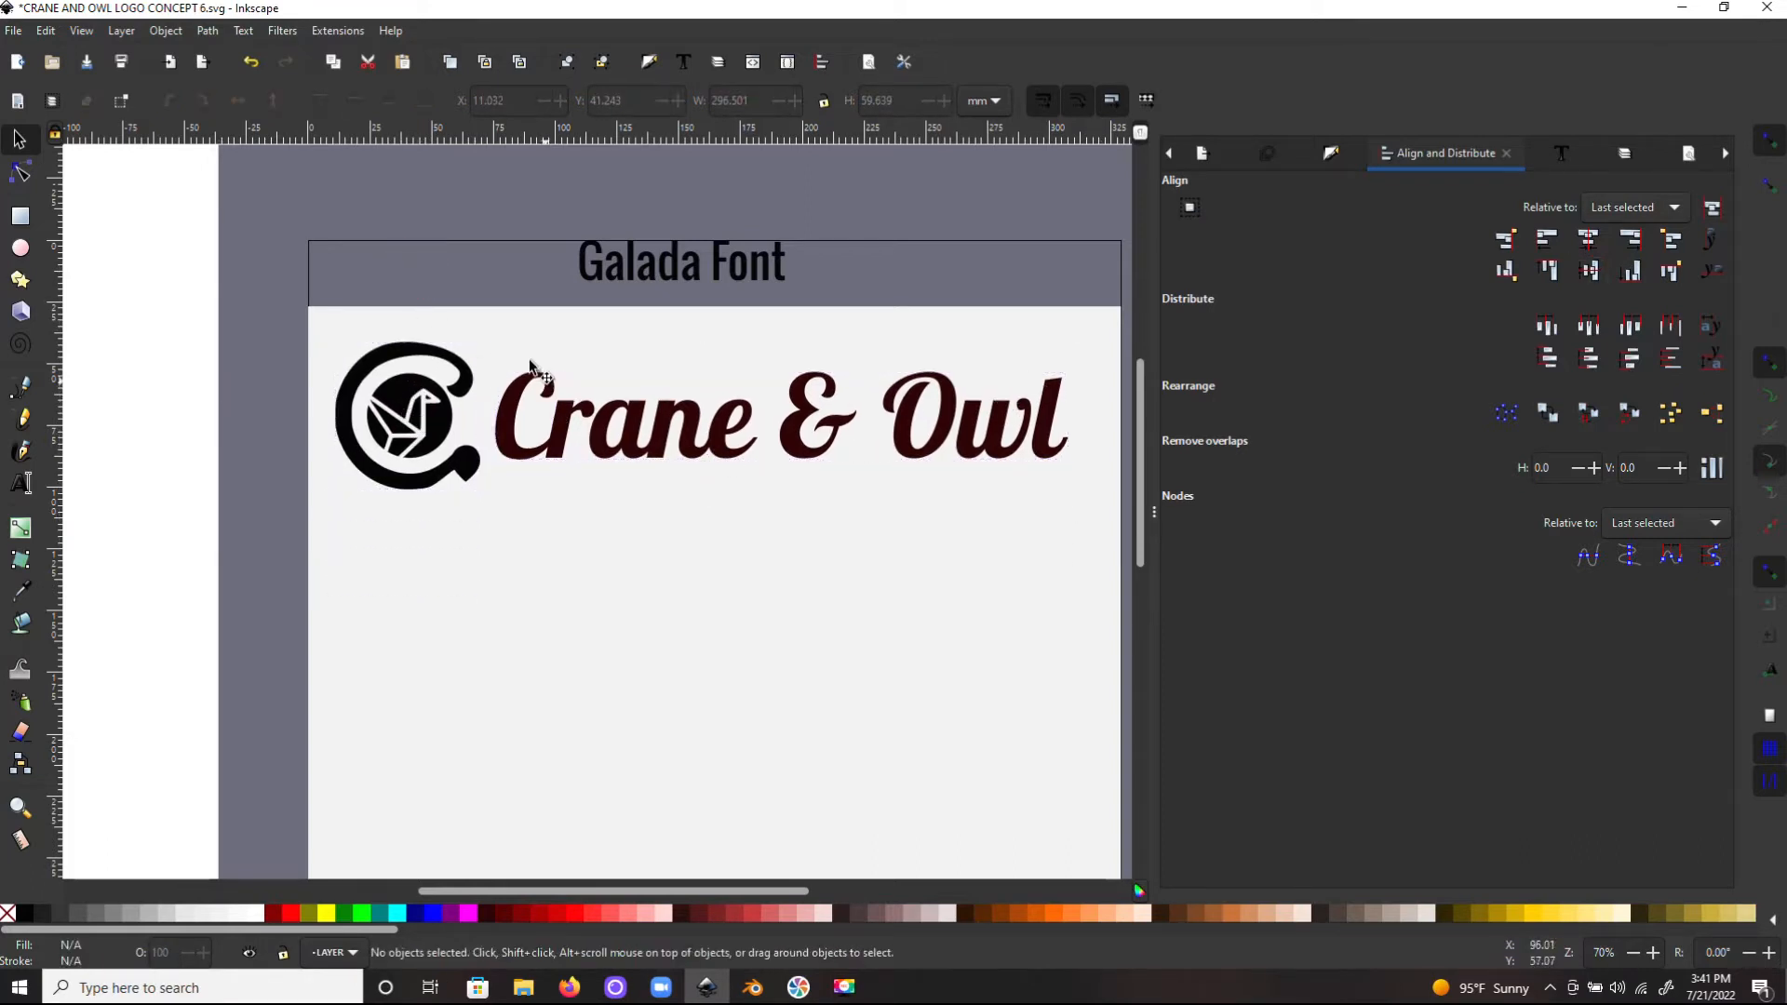
# Move the color palette image up and to the left, farther away from the row of red circles.
pyautogui.press('-')
pyautogui.press('-')
pyautogui.moveTo(504, 271); pyautogui.dragTo(536, 498)
pyautogui.click(536, 498)
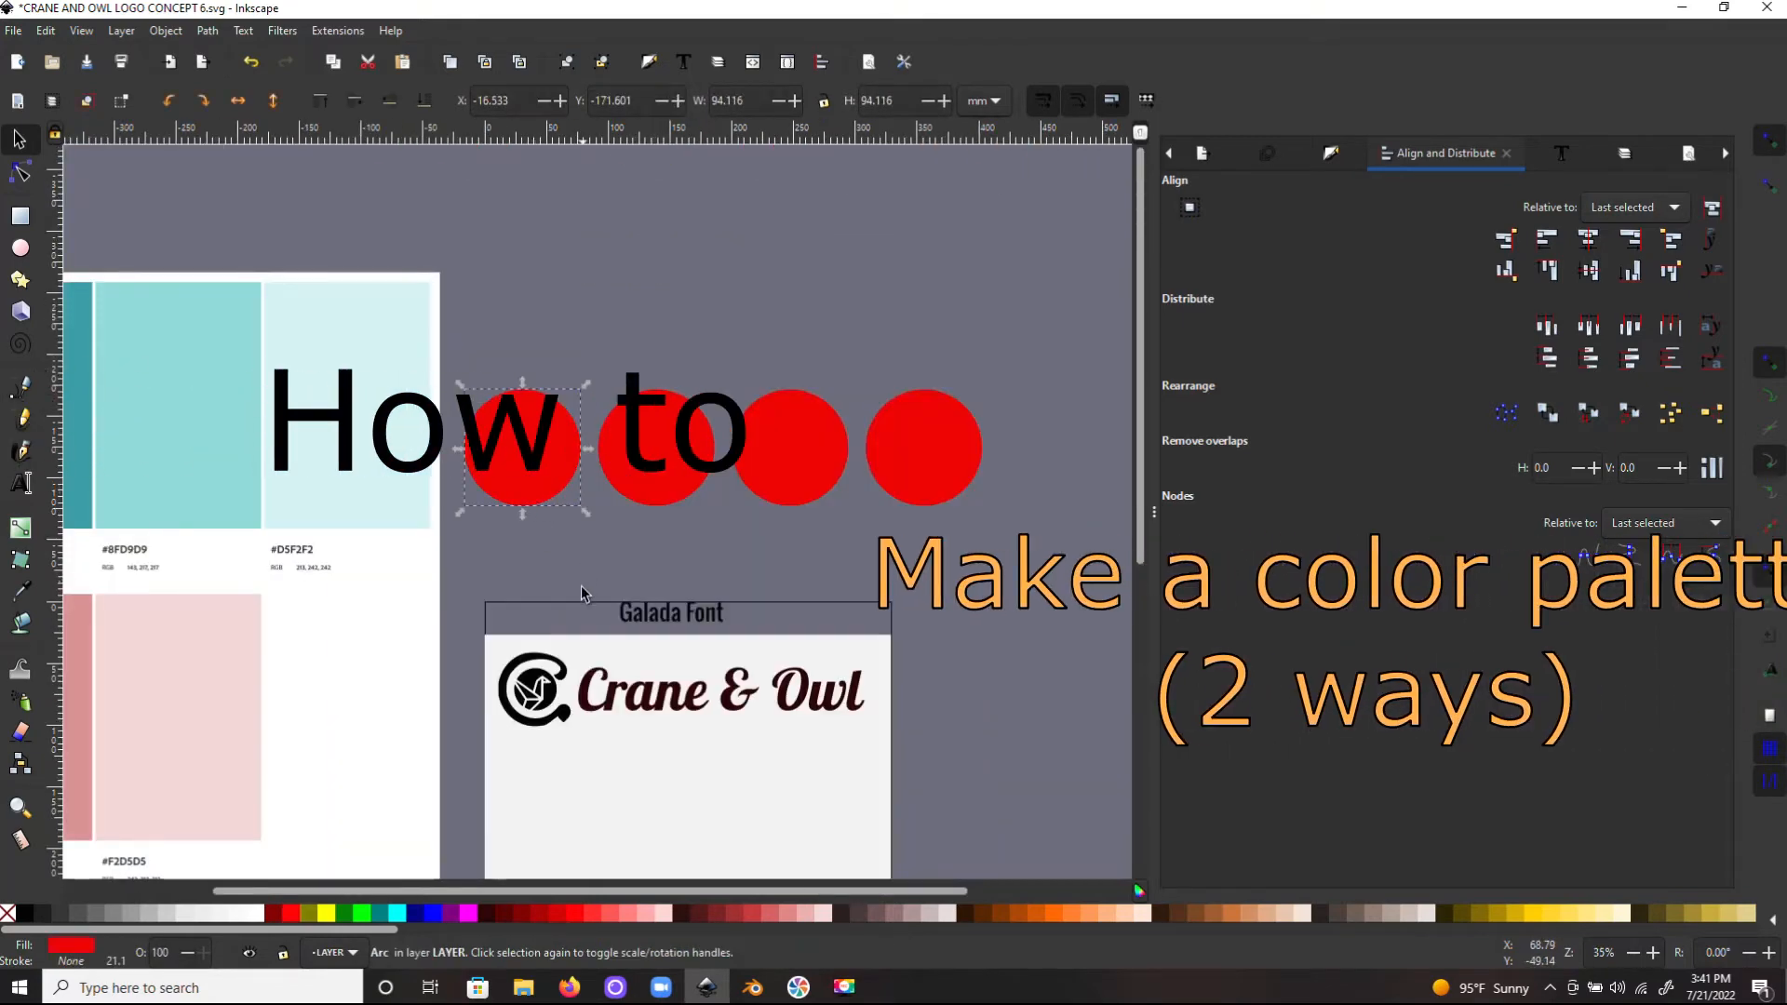
pyautogui.hscroll(-3, 651, 540)
pyautogui.scroll(2, 721, 569)
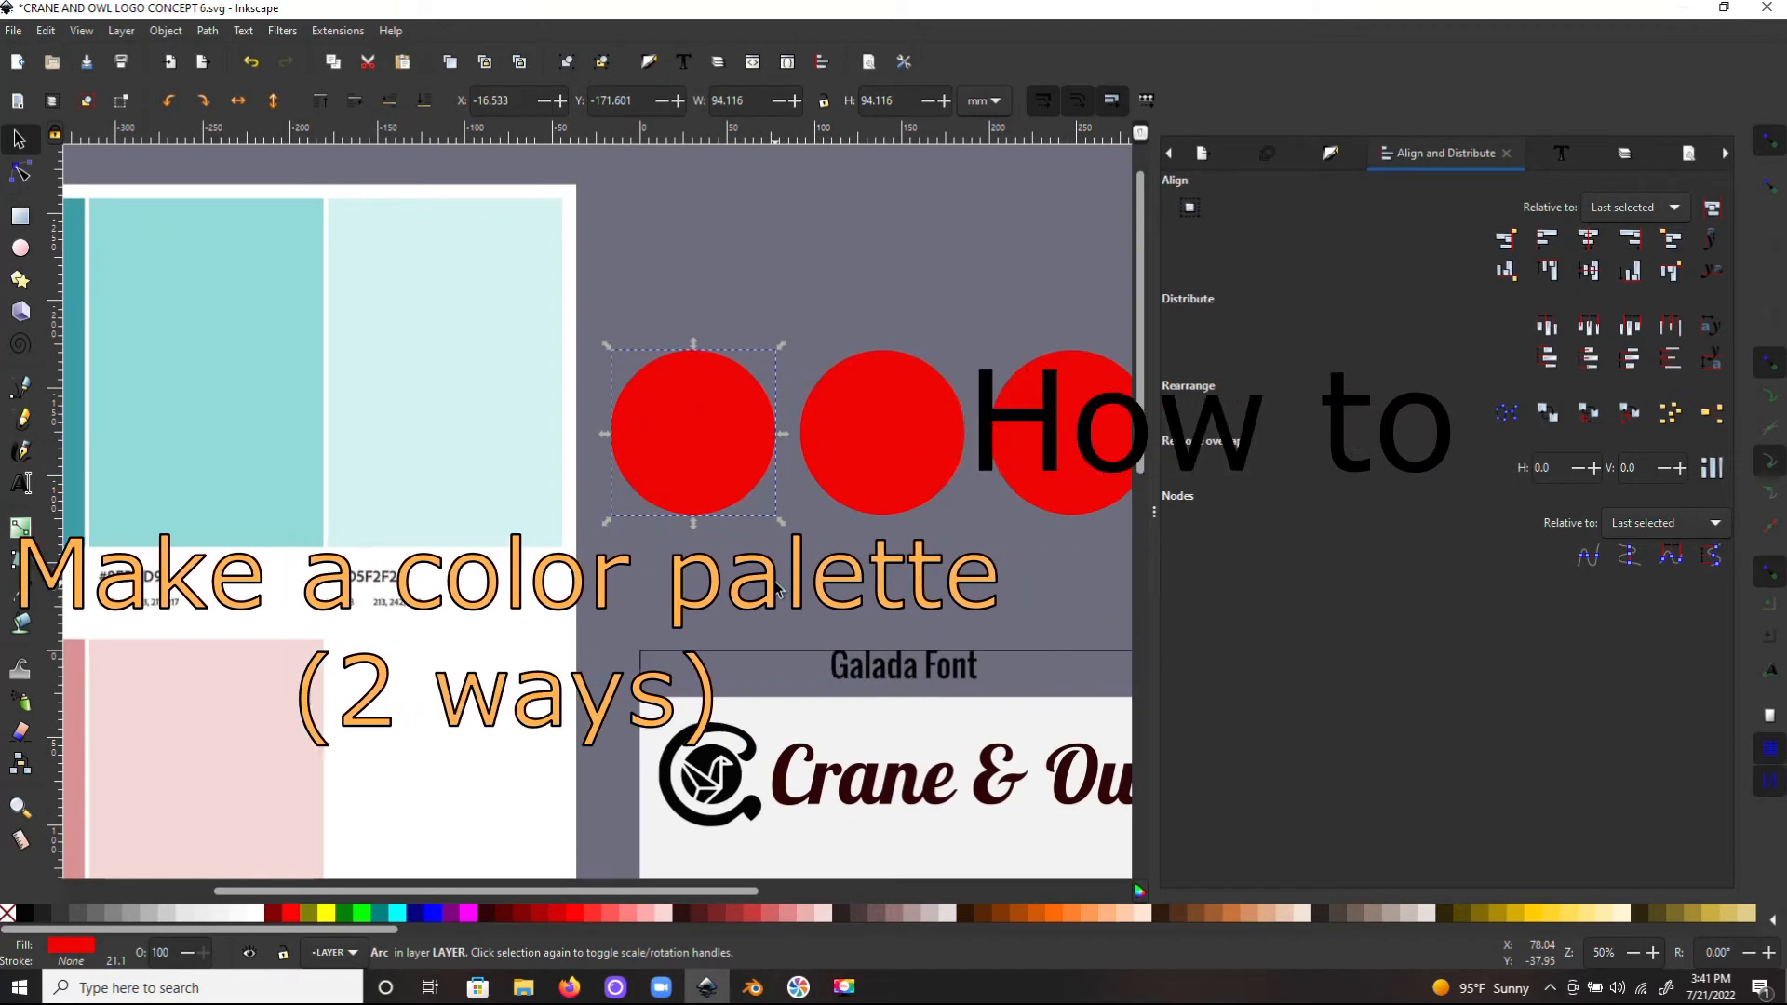
pyautogui.press('-')
pyautogui.press('-')
pyautogui.moveTo(659, 579); pyautogui.dragTo(628, 541)
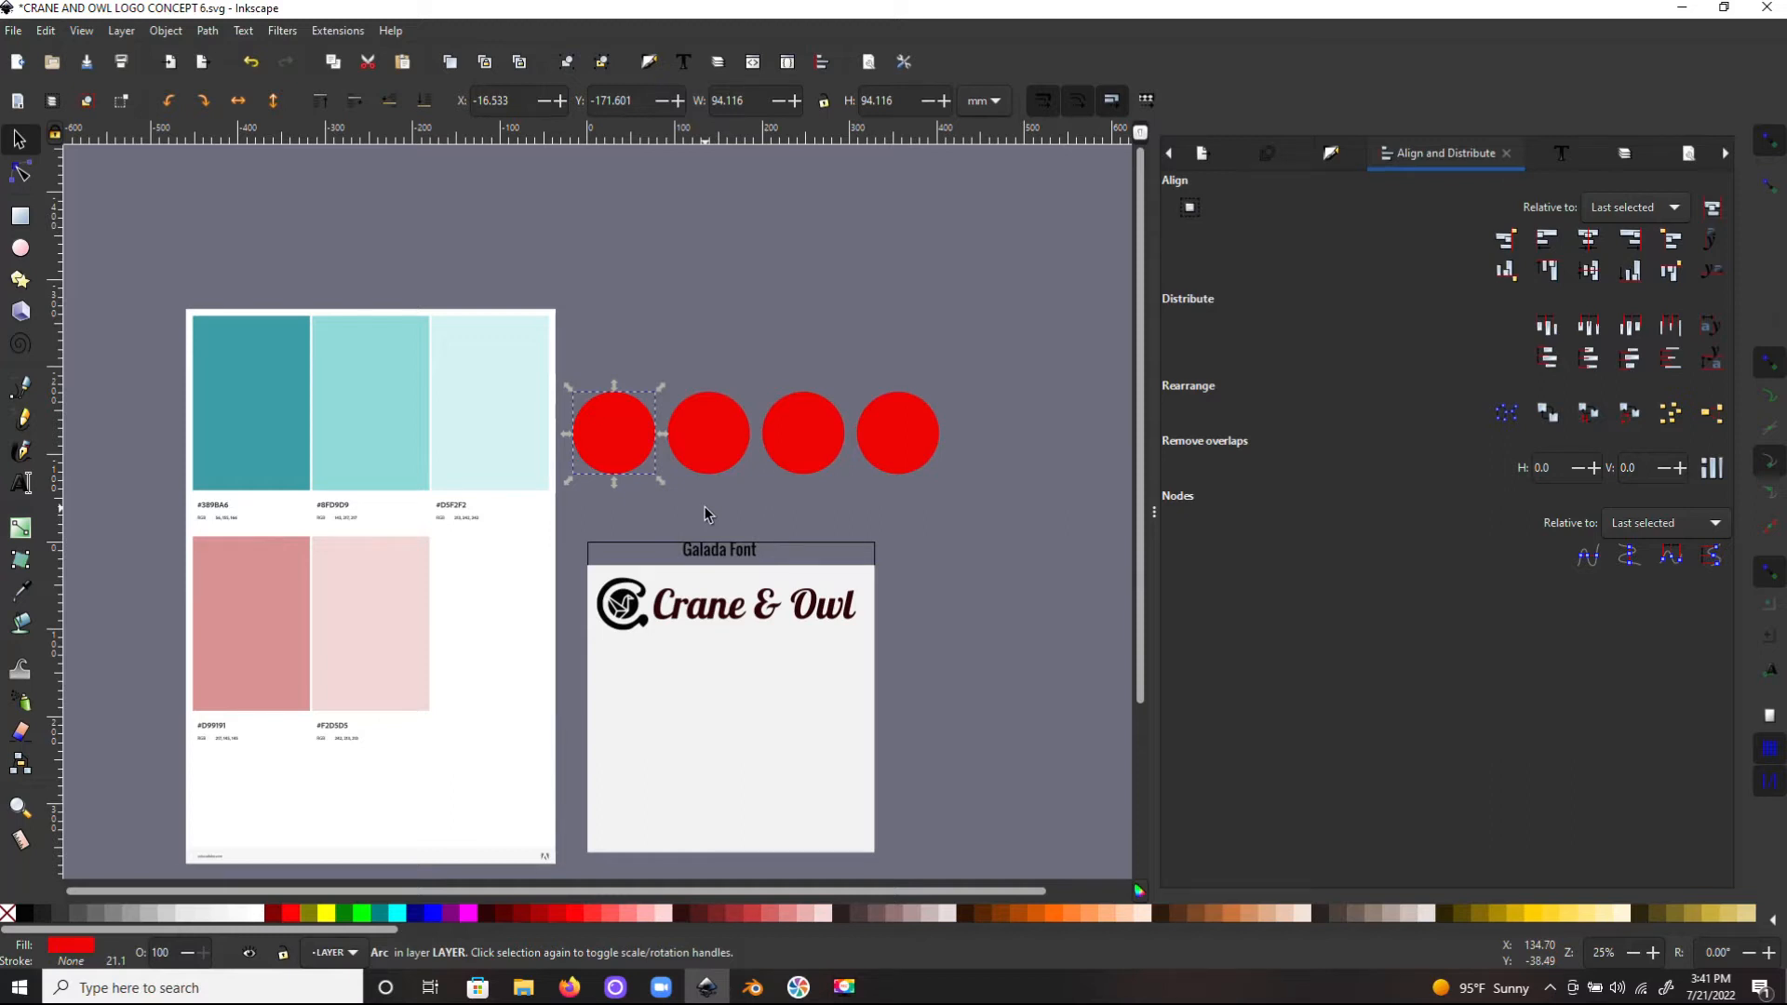
pyautogui.scroll(1, 353, 647)
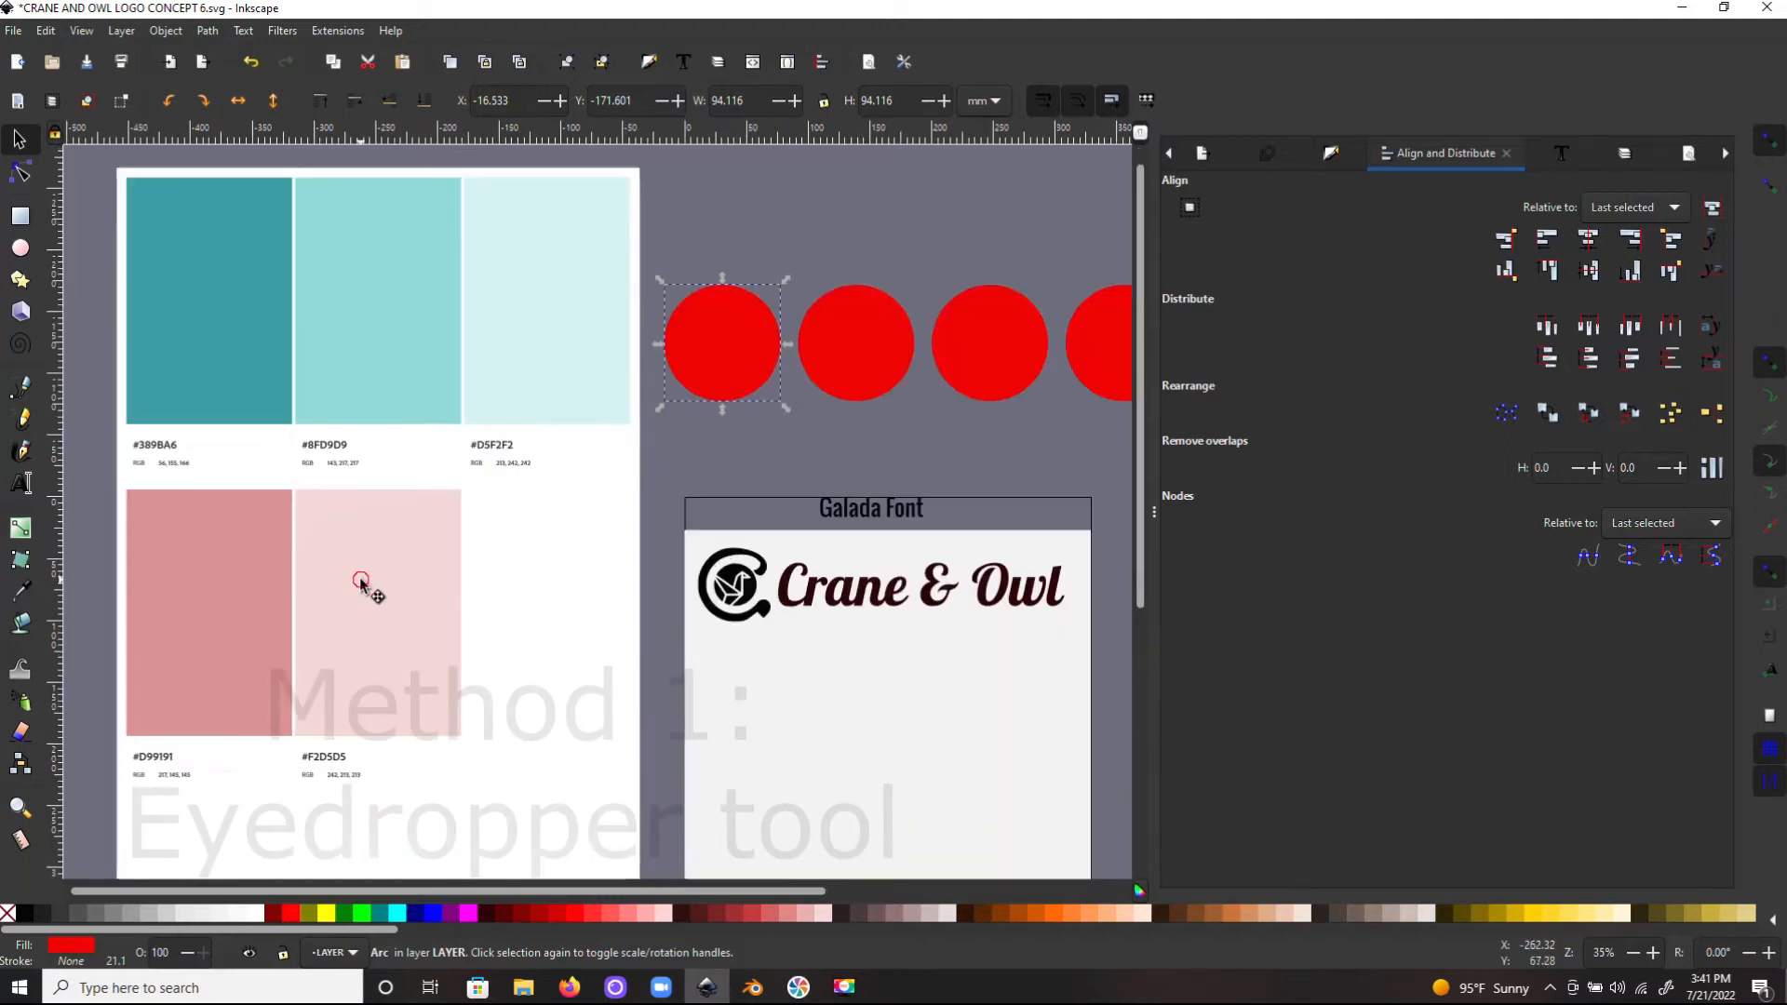
pyautogui.click(363, 585)
pyautogui.moveTo(393, 627); pyautogui.dragTo(411, 720)
pyautogui.moveTo(478, 618); pyautogui.dragTo(432, 534)
pyautogui.press('space')
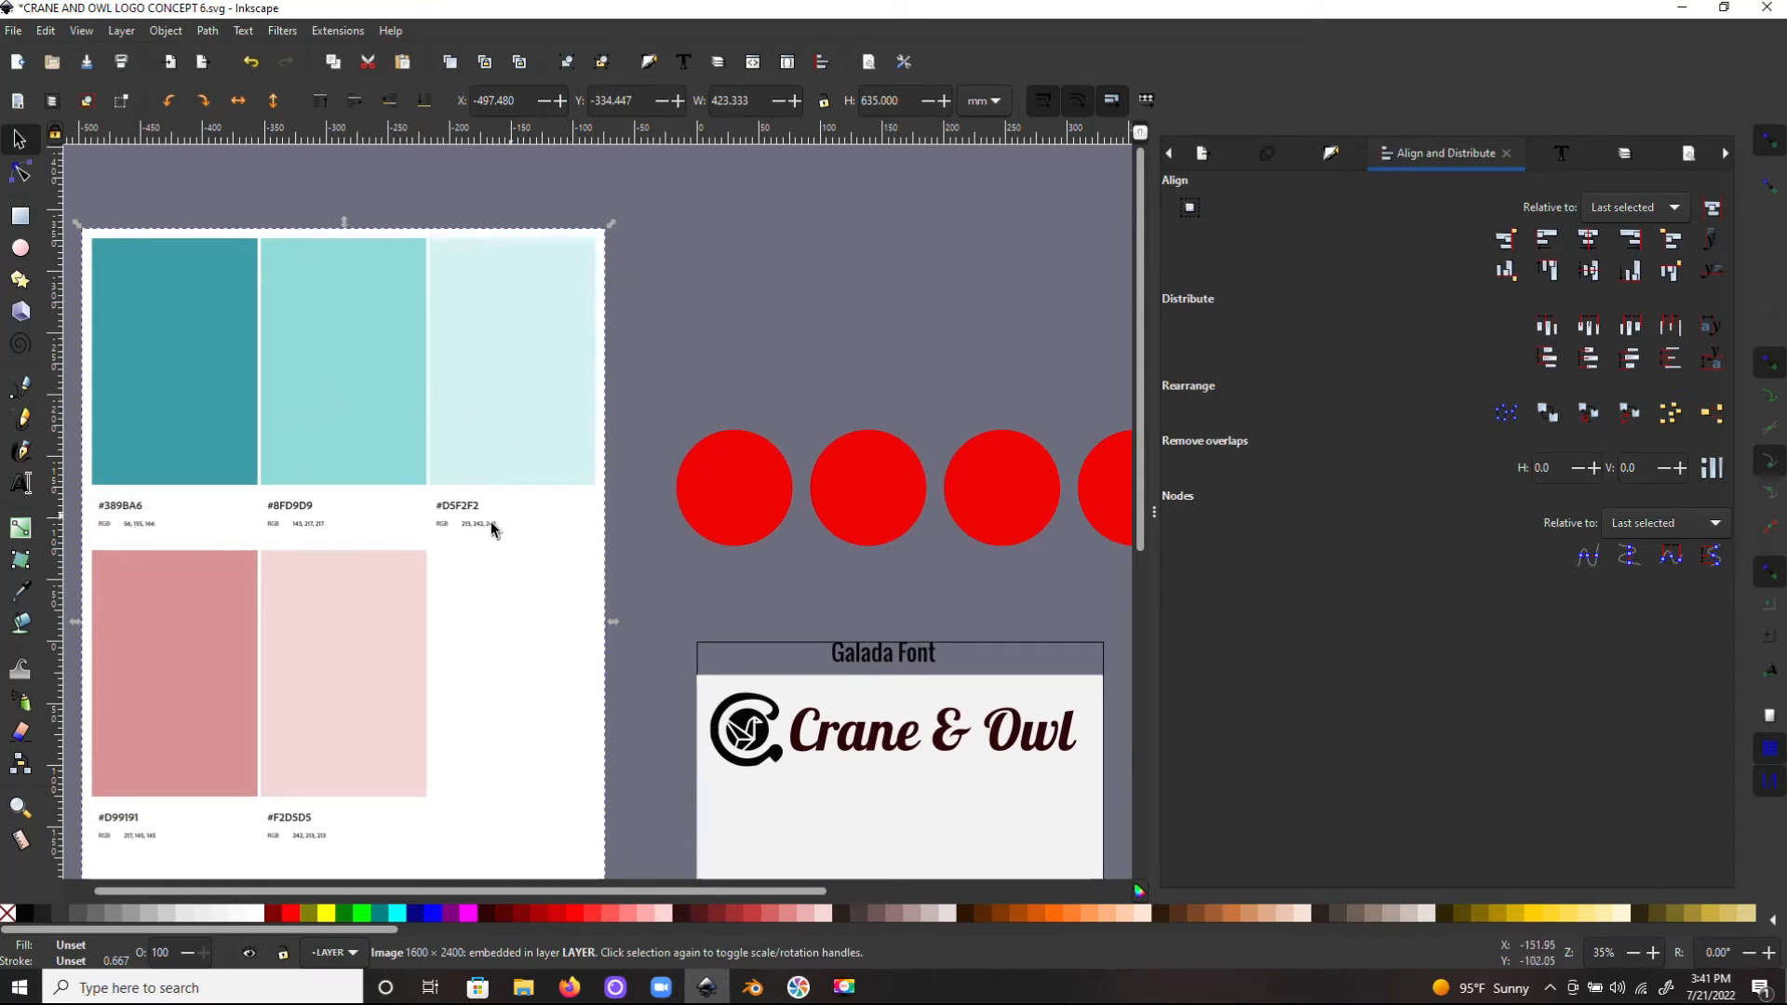
# Fill the first circle with the dark teal #389BA6 swatch sampled from the palette image with the color picker.
pyautogui.click(687, 513)
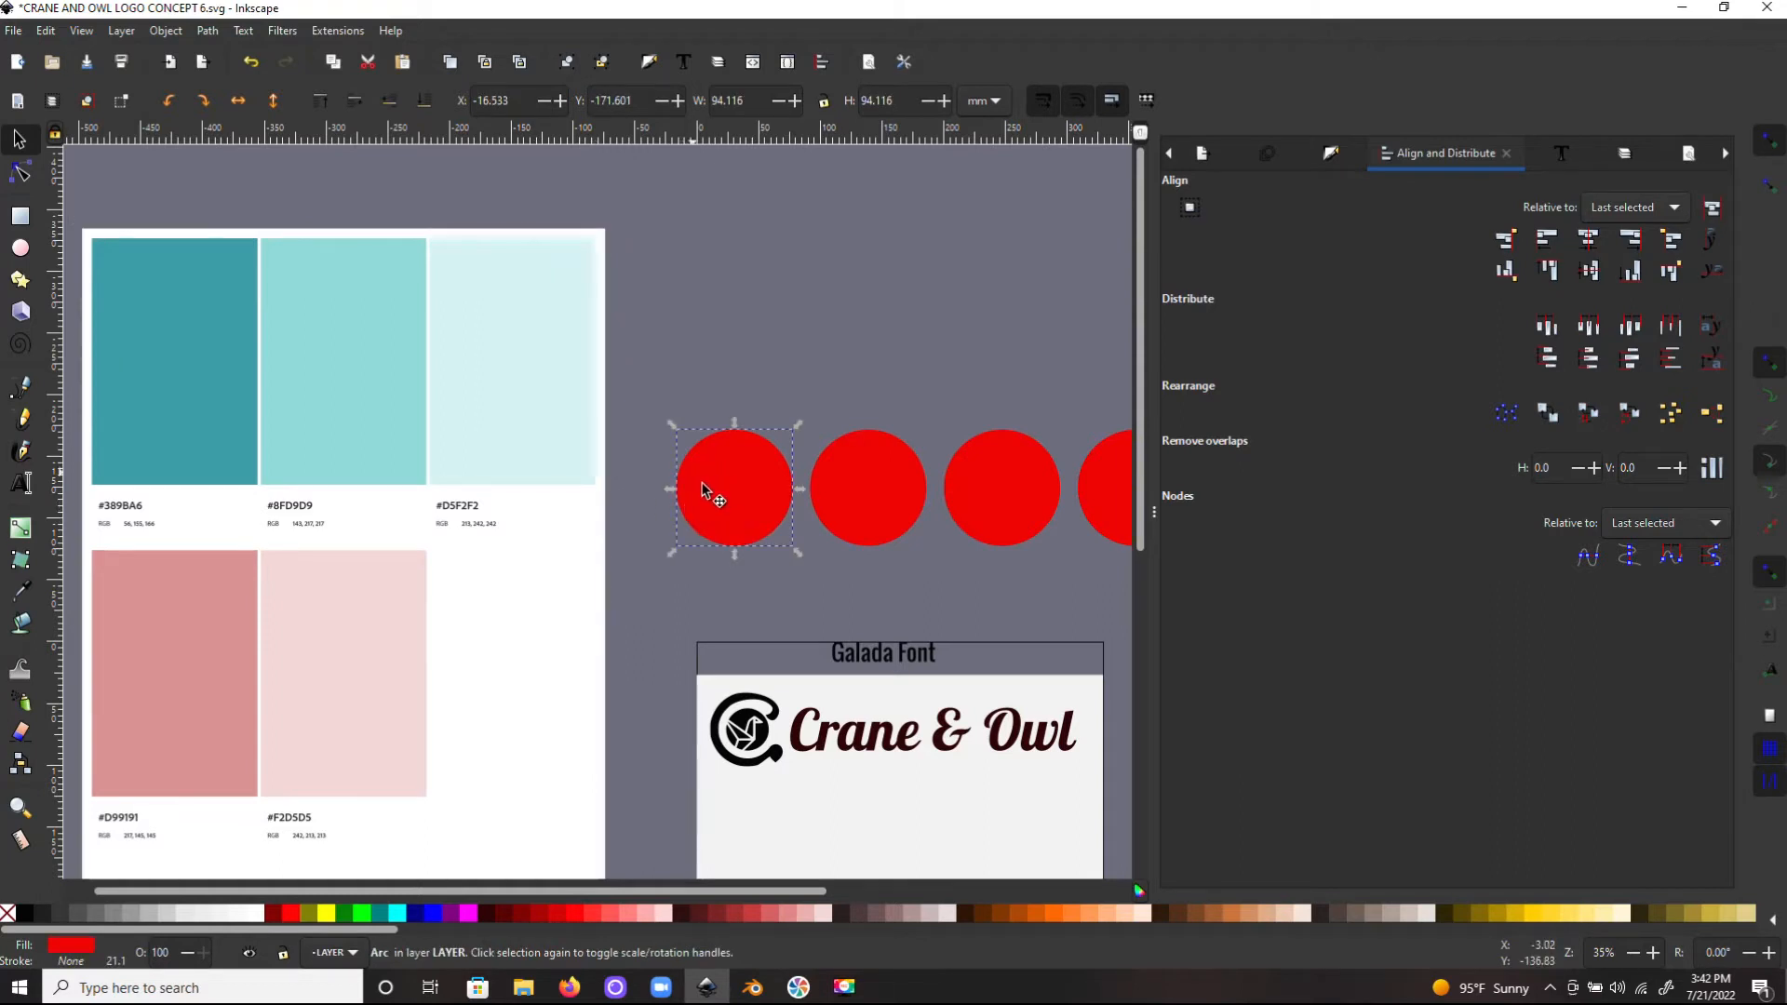
pyautogui.press('d')
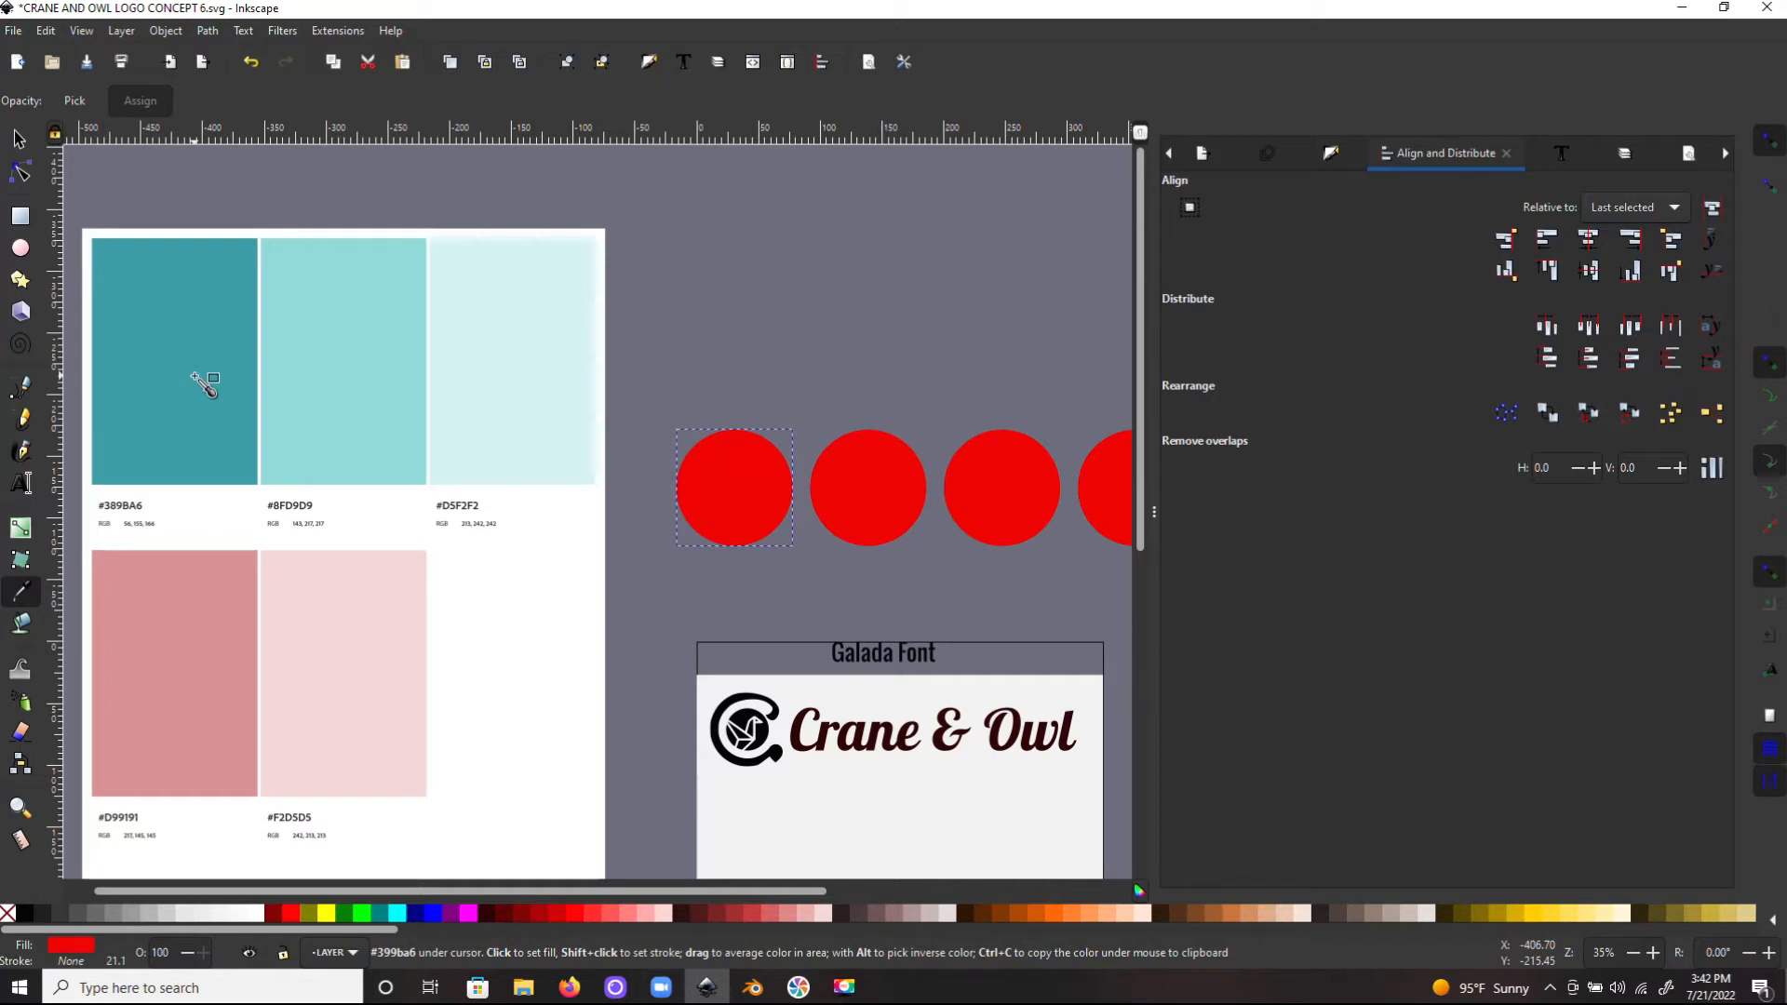
pyautogui.click(209, 380)
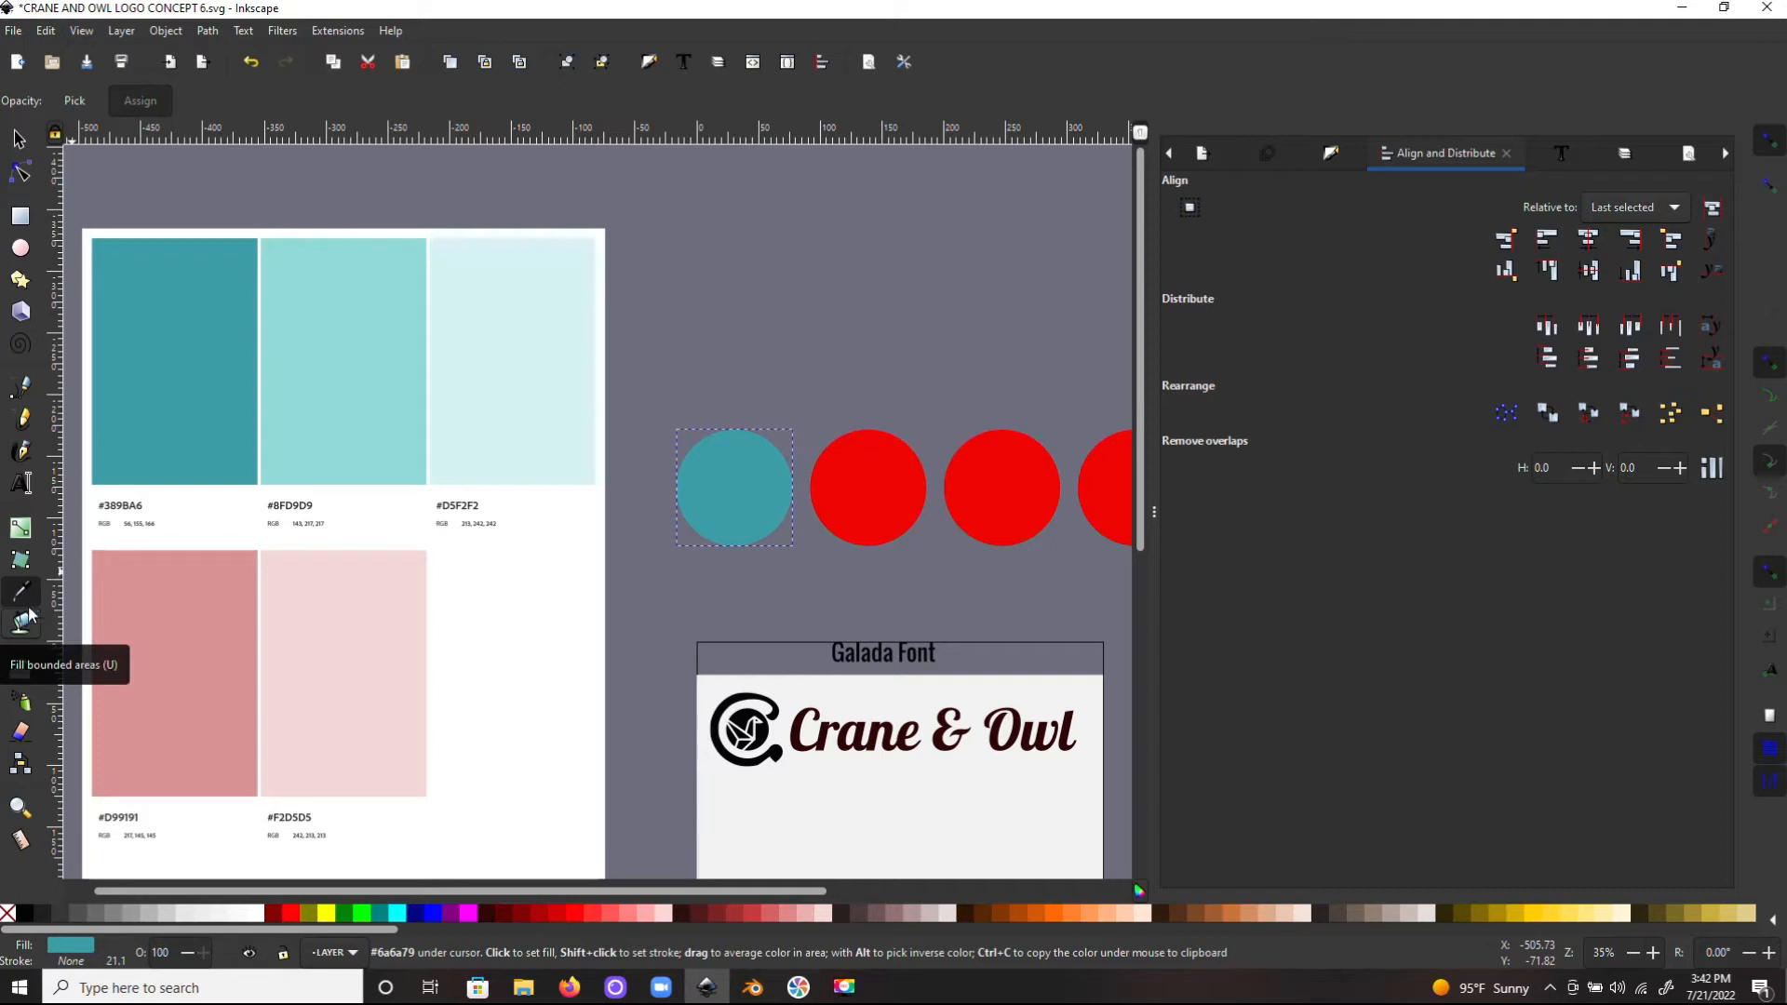
pyautogui.press('s')
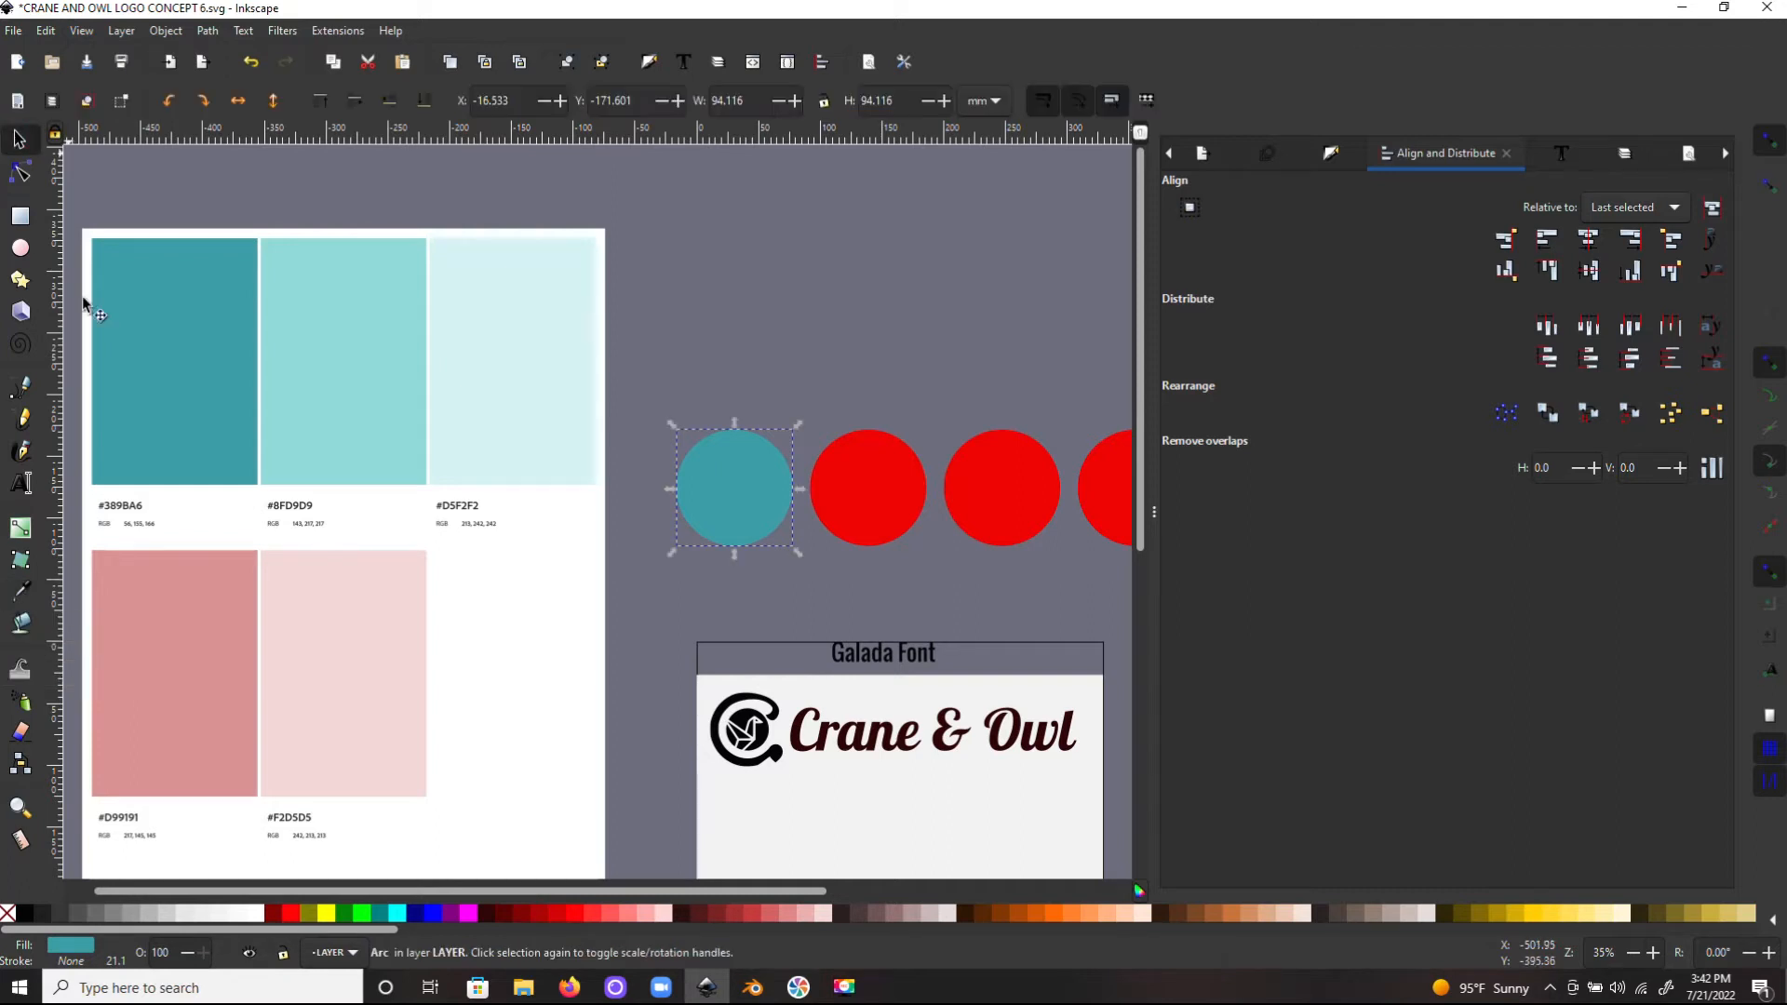
# Fill the second circle with the light teal #8FD9D9 swatch sampled from the palette image.
pyautogui.click(867, 520)
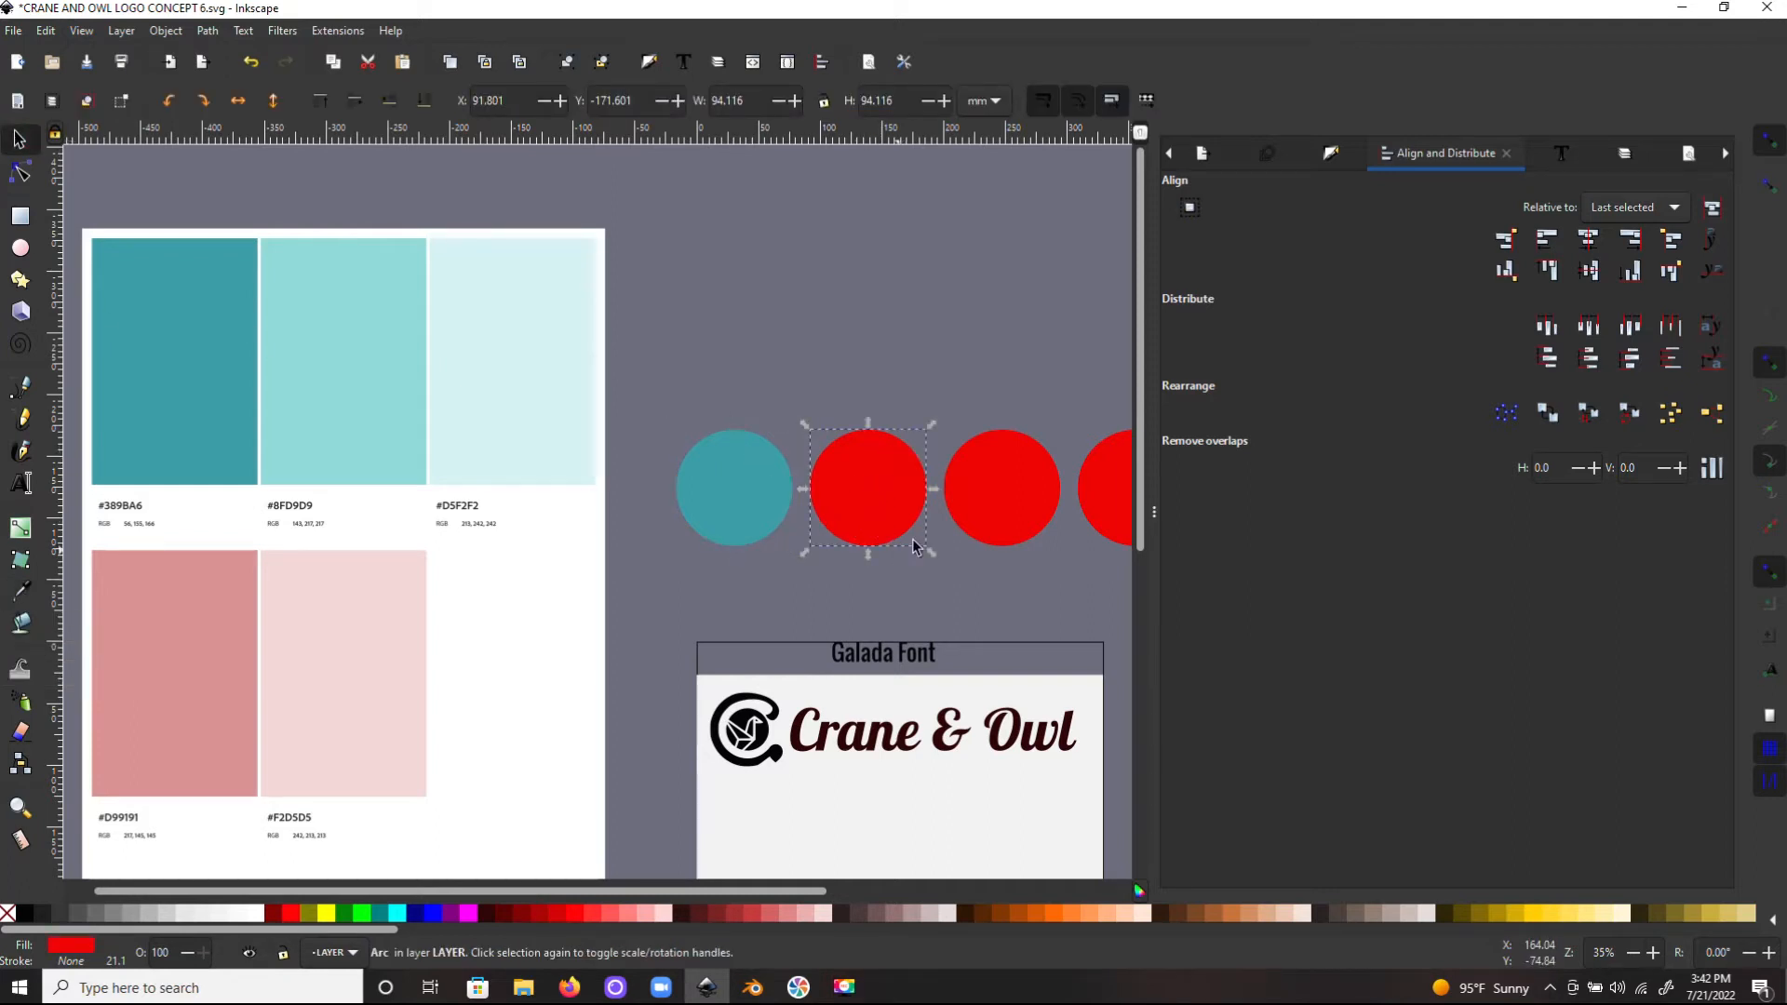
pyautogui.press('d')
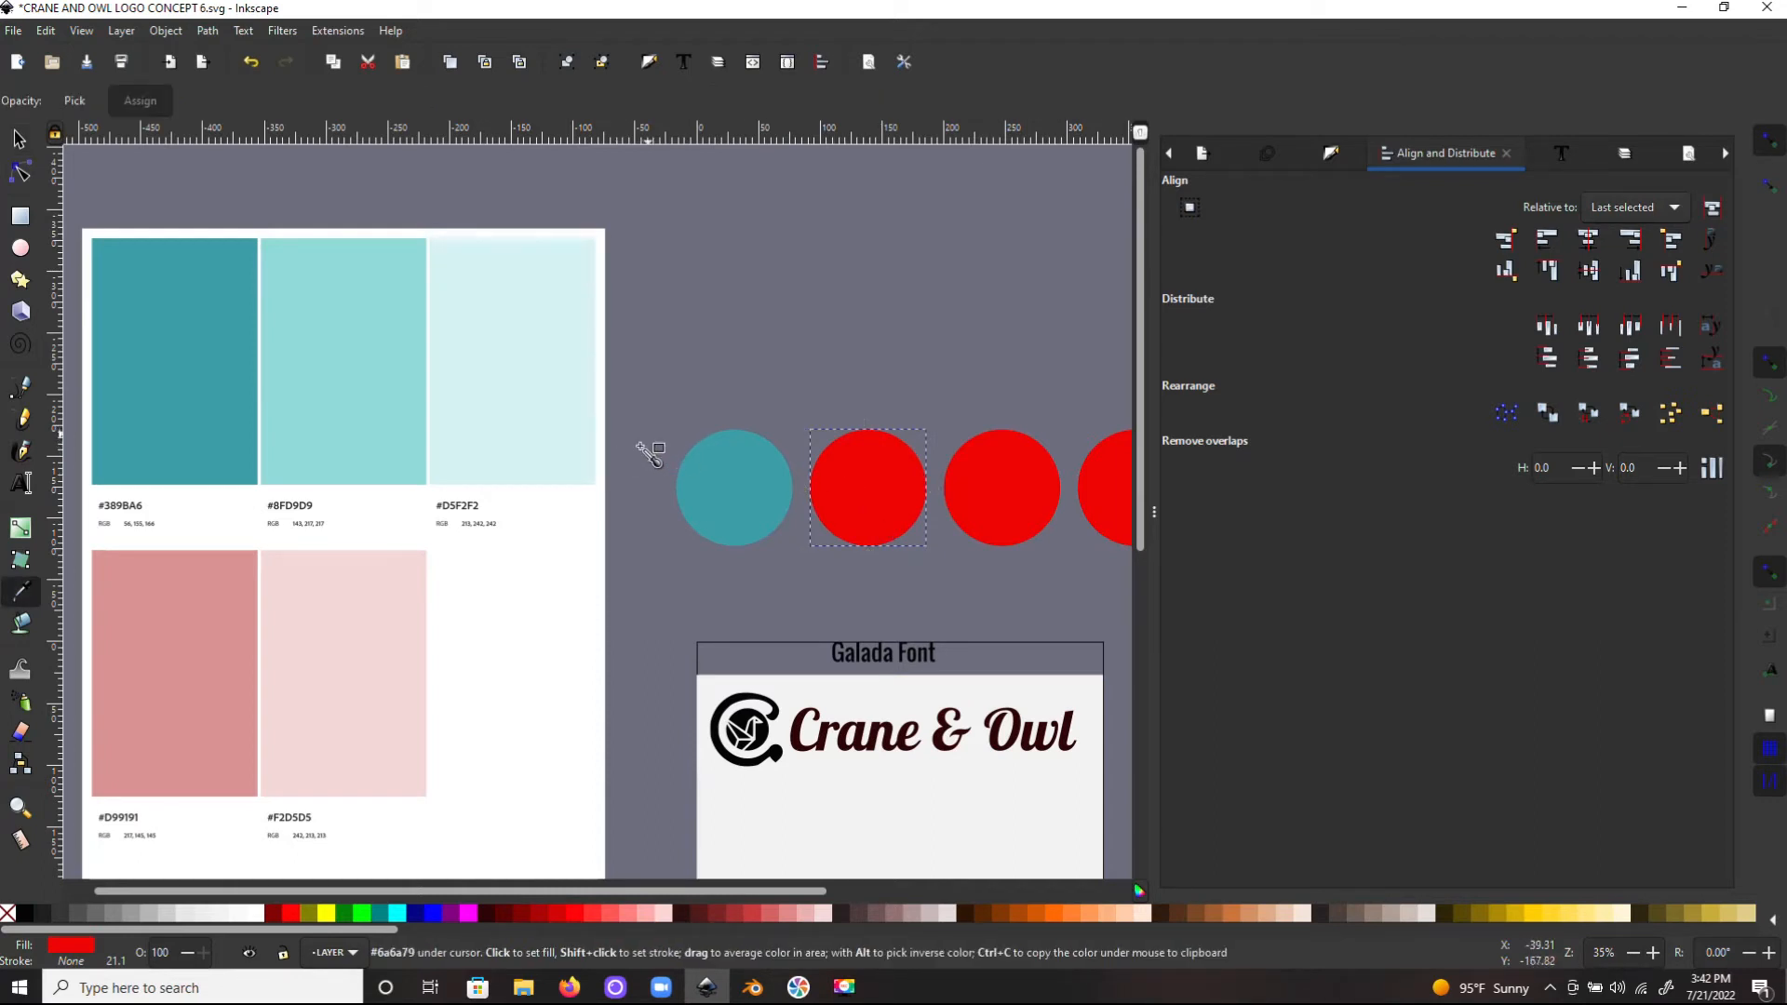
pyautogui.click(346, 384)
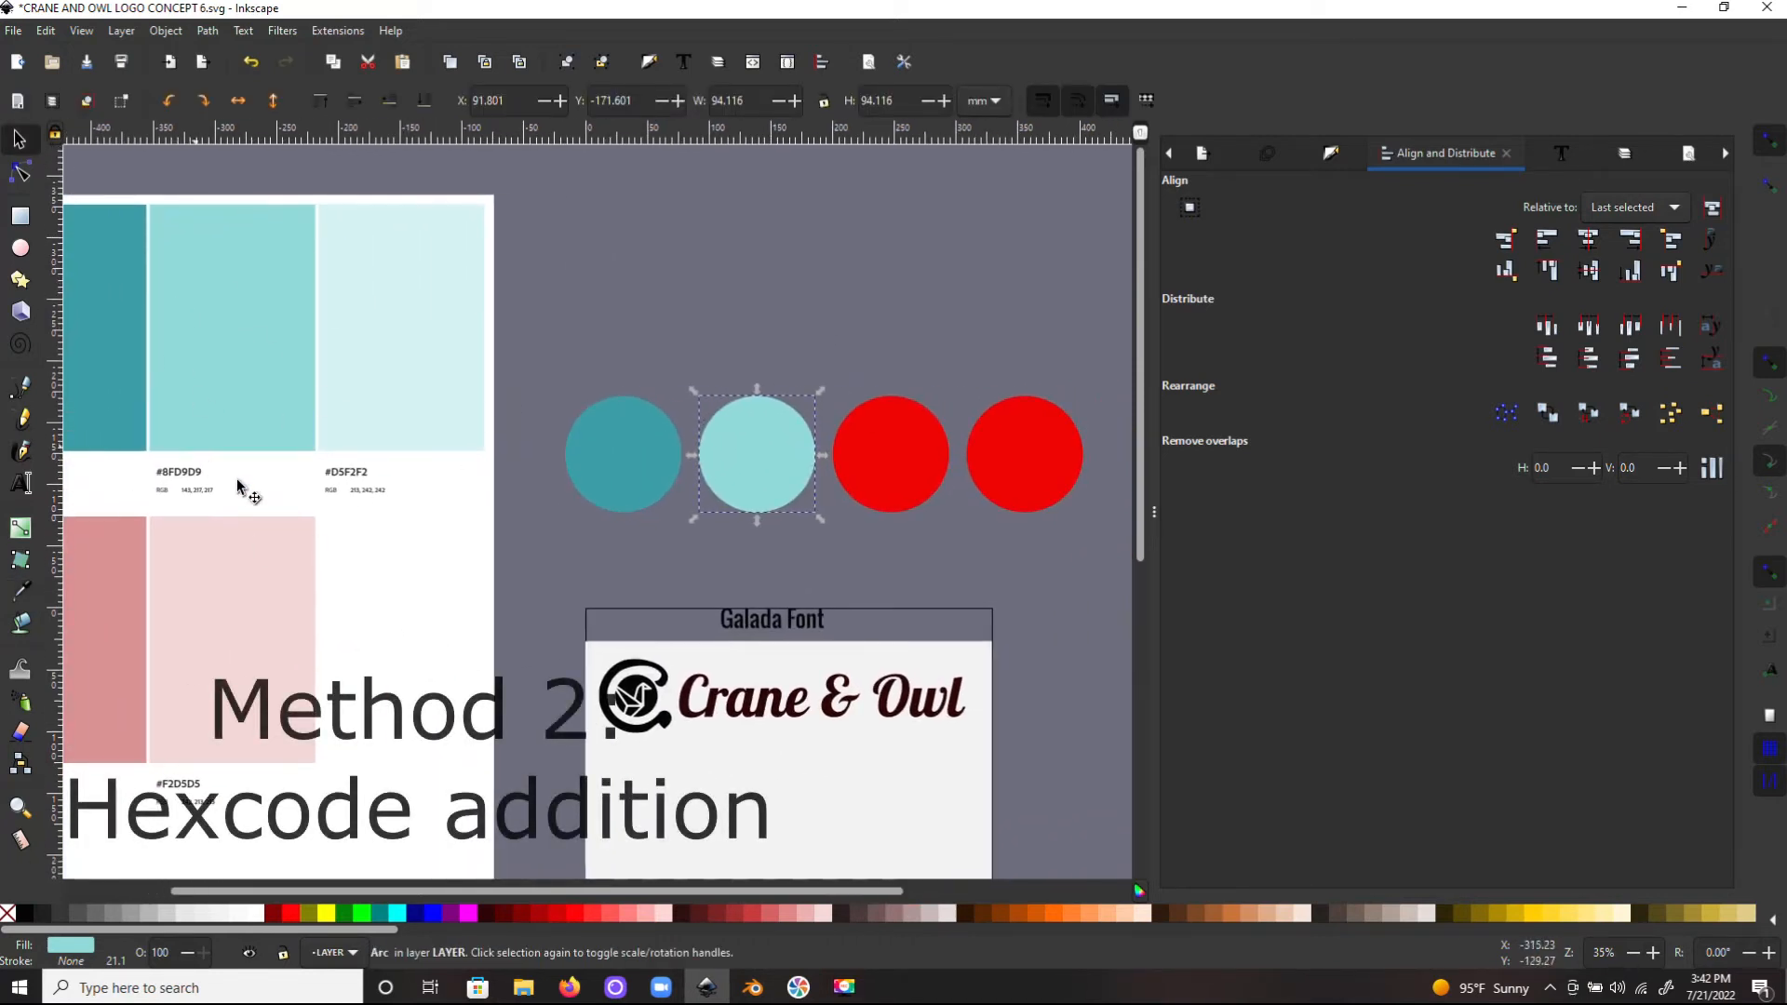
# Nudge the palette image slightly up and to the right, and open the fill settings of the third circle.
pyautogui.moveTo(288, 518); pyautogui.dragTo(346, 531)
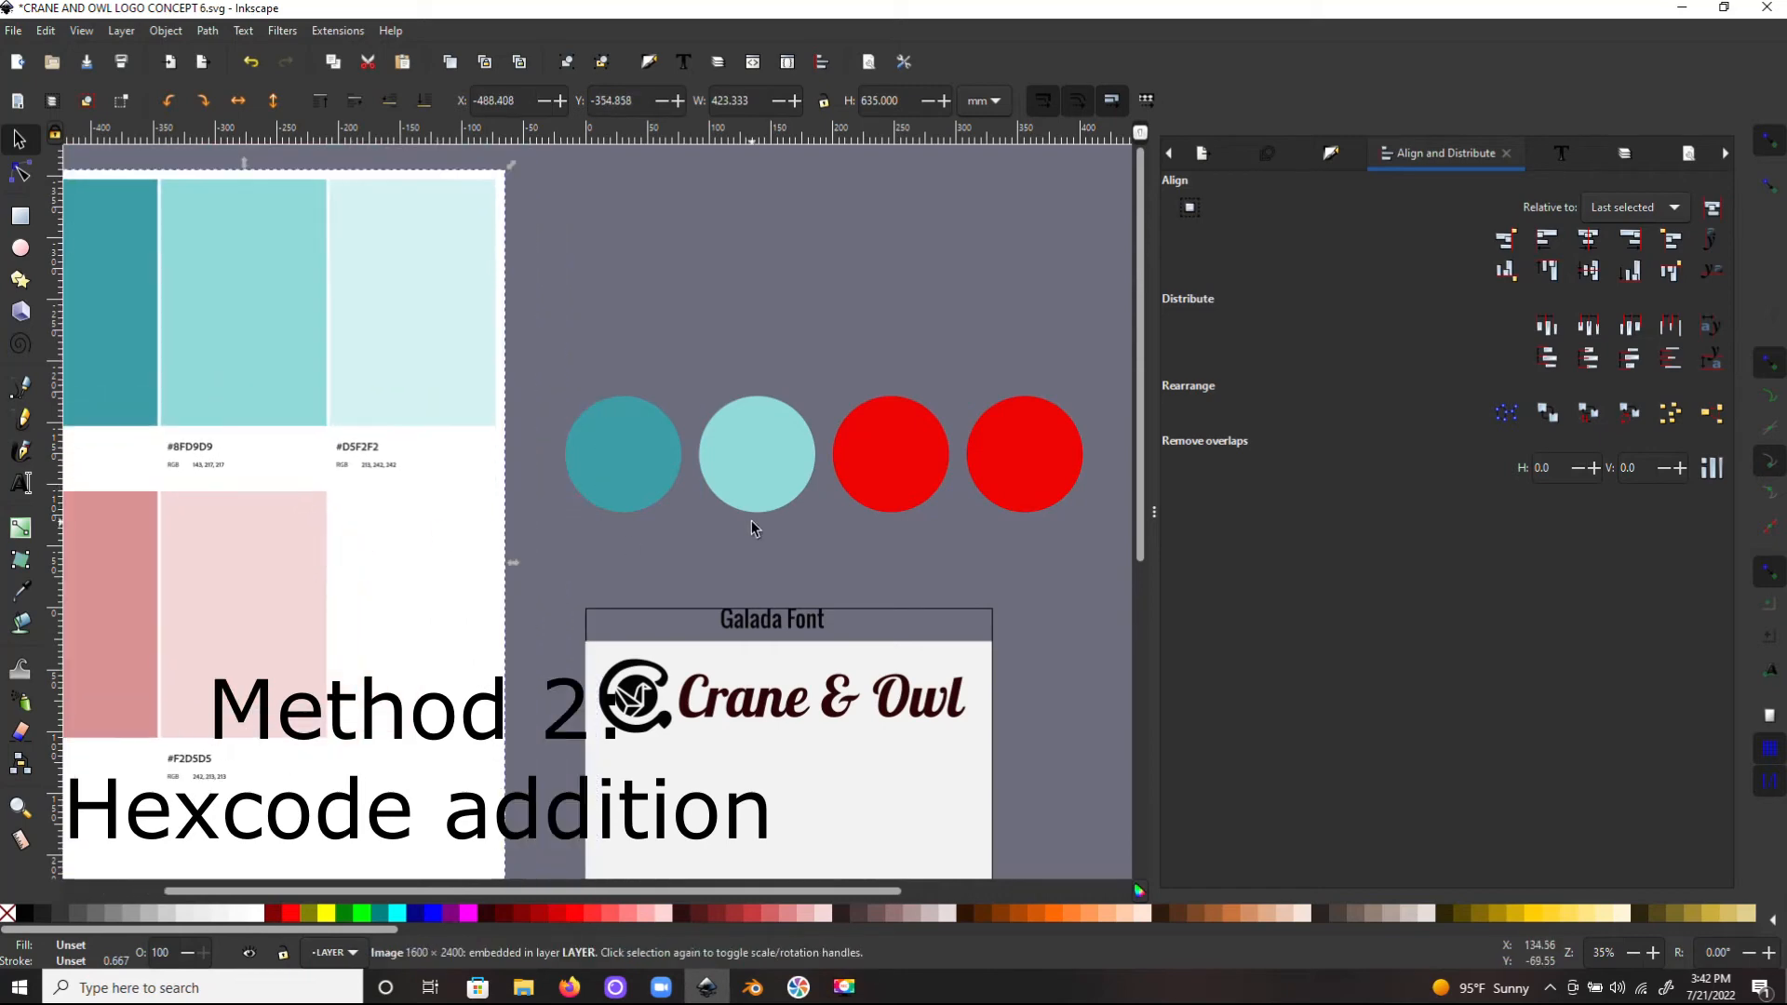
pyautogui.hscroll(2, 773, 516)
pyautogui.scroll(1, 772, 516)
pyautogui.click(829, 504)
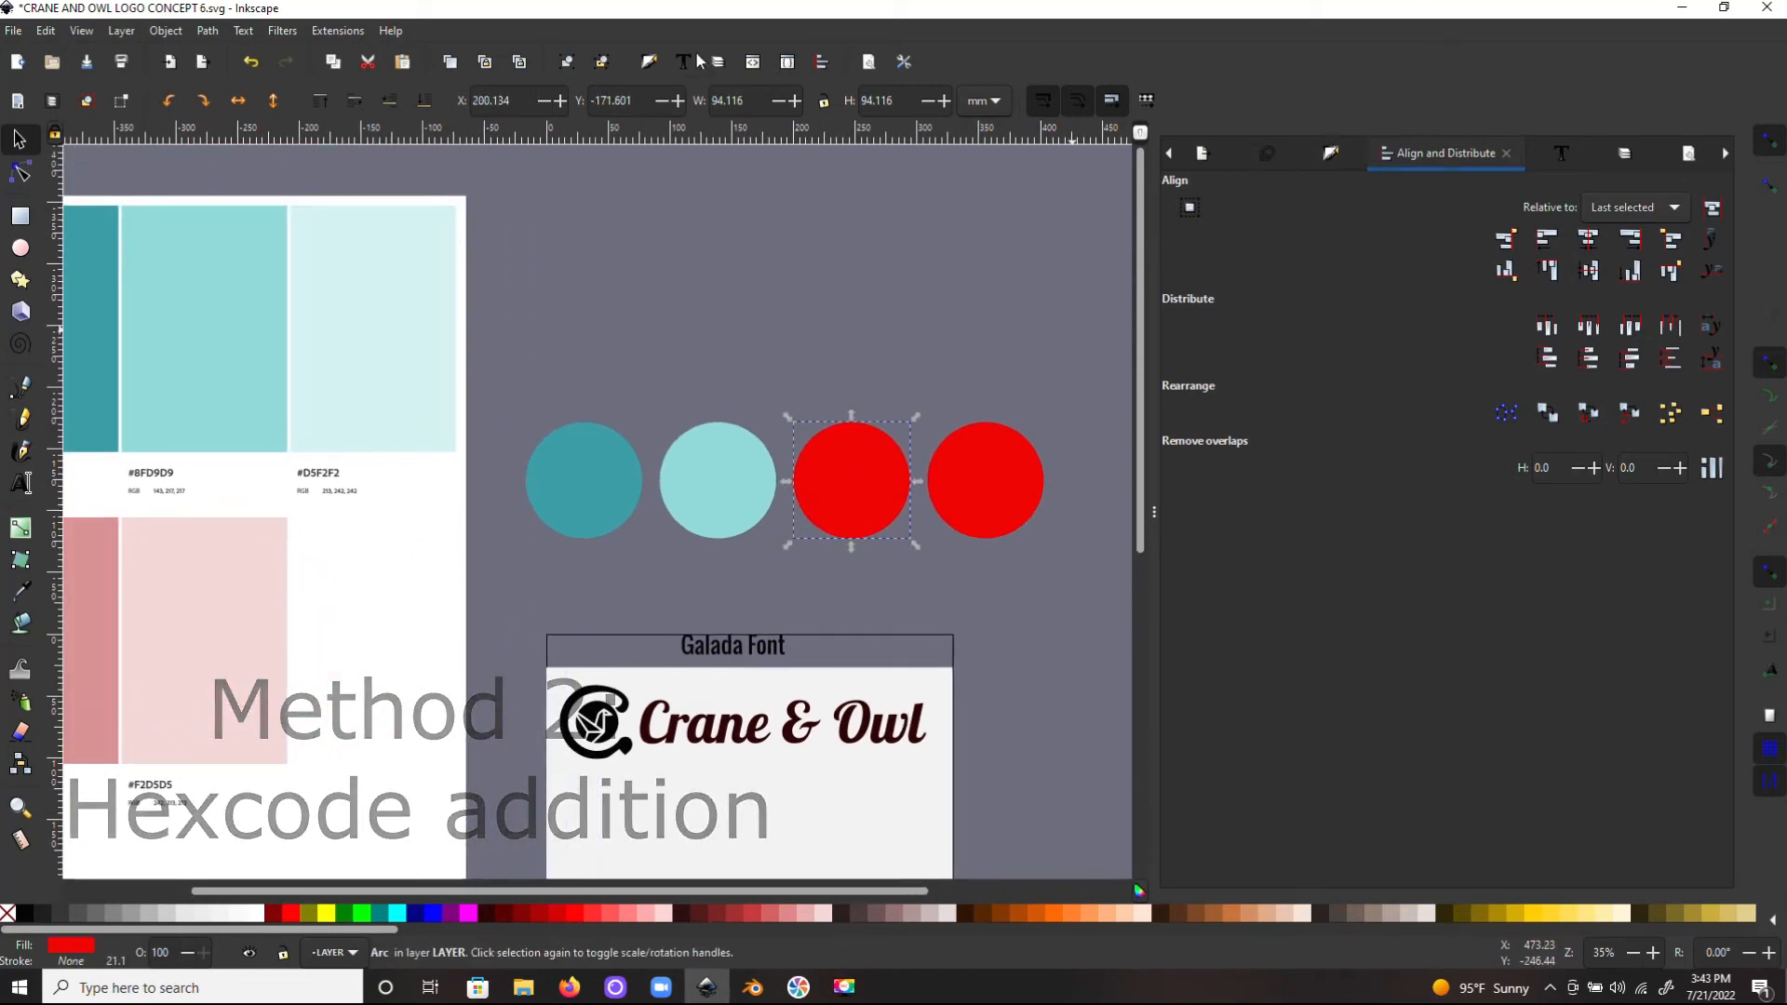
pyautogui.click(650, 62)
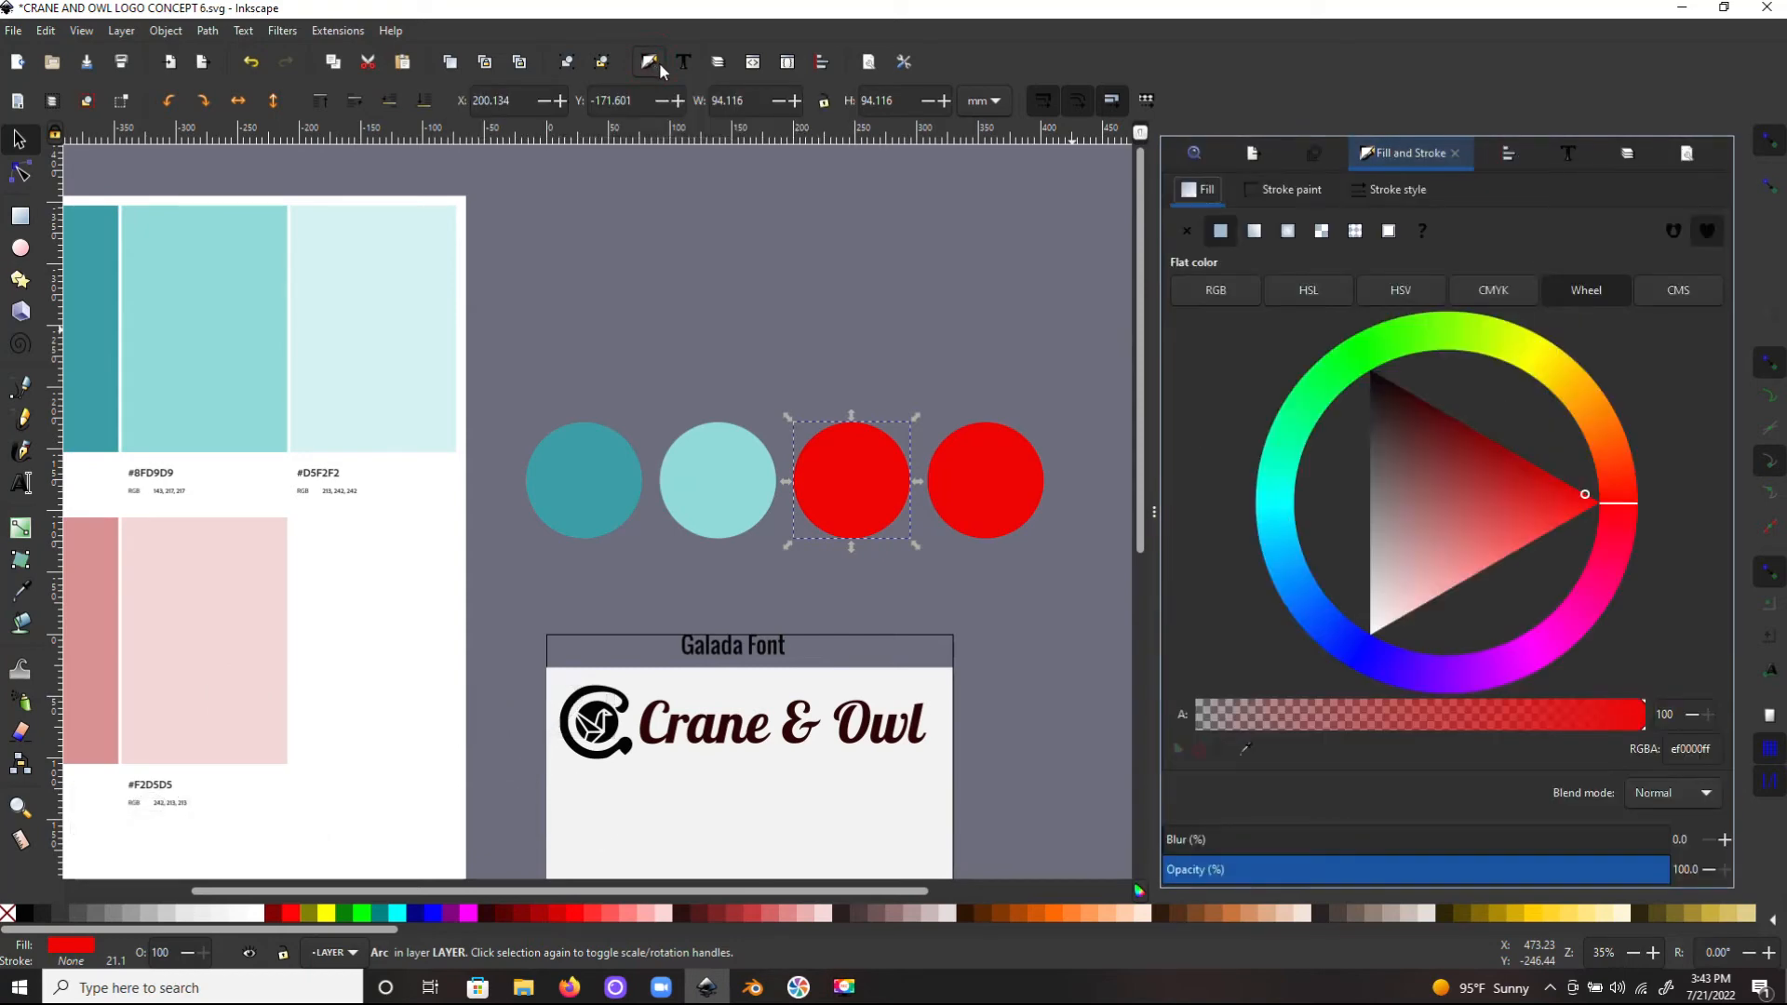
pyautogui.press('+')
pyautogui.press('-')
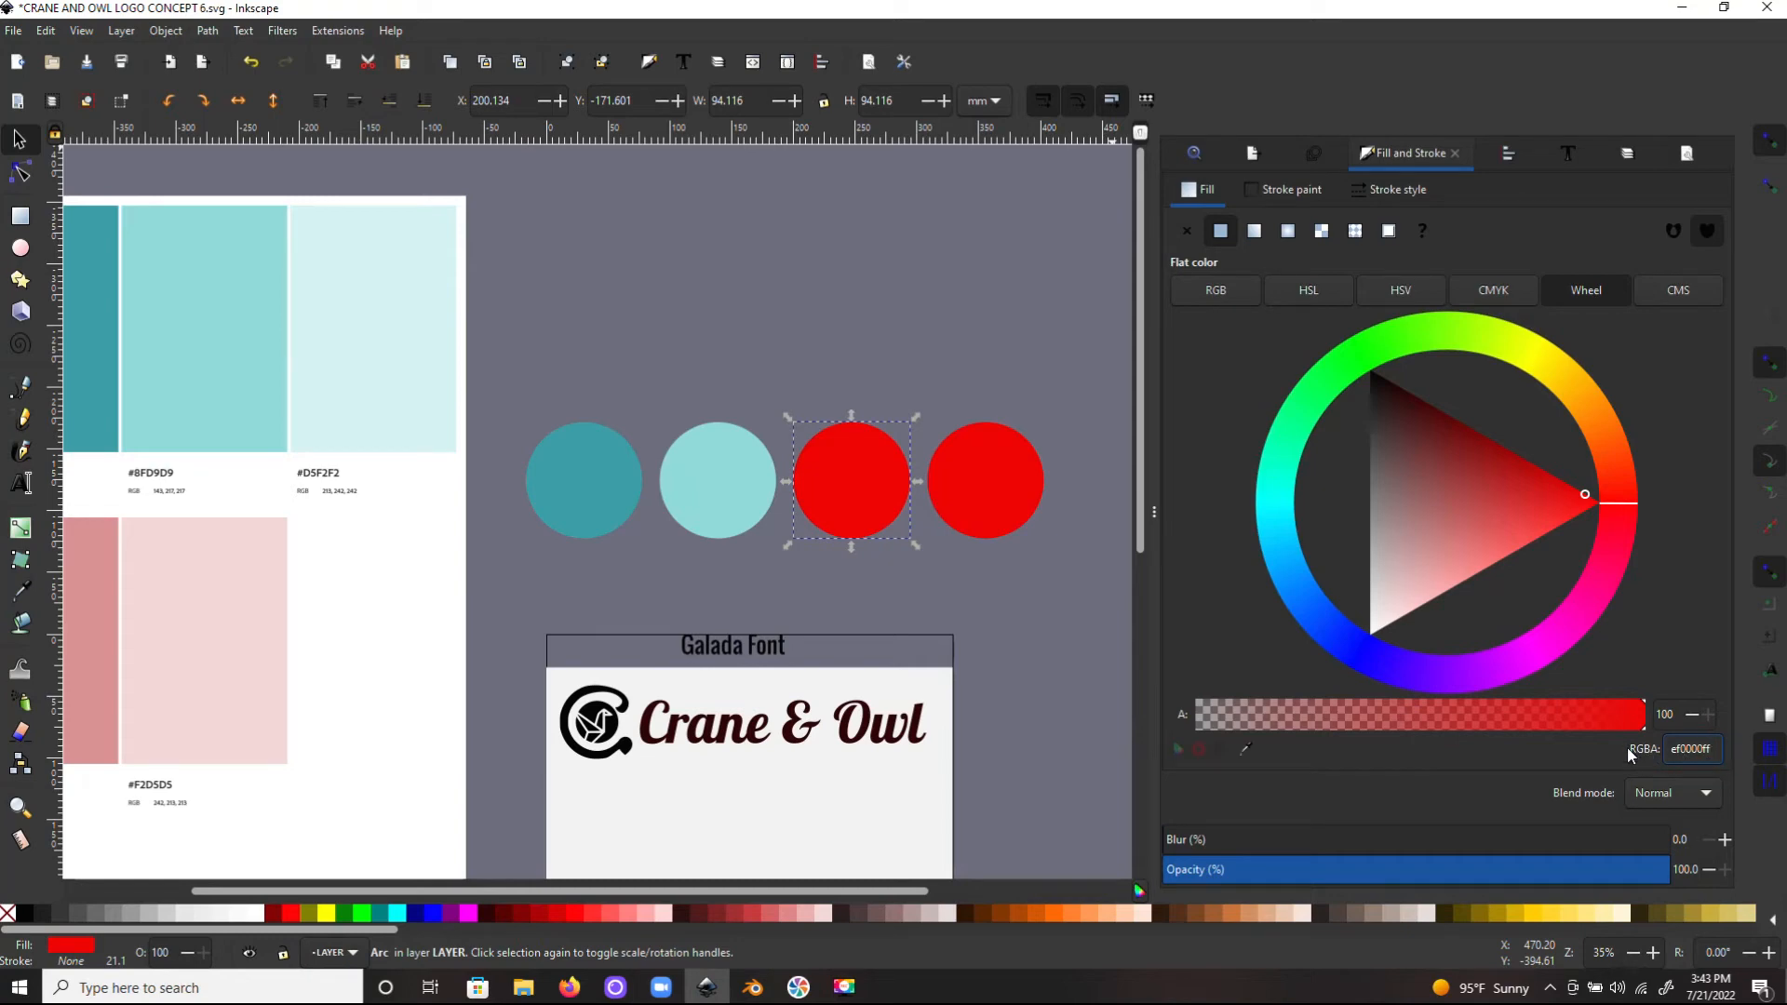
# Set the third circle's fill to the pale pink RGBA hex code f2d5d5ff.
pyautogui.click(1690, 795)
pyautogui.click(1690, 796)
pyautogui.moveTo(1708, 756); pyautogui.dragTo(1569, 740)
pyautogui.press('BackSpace')
pyautogui.write('f')
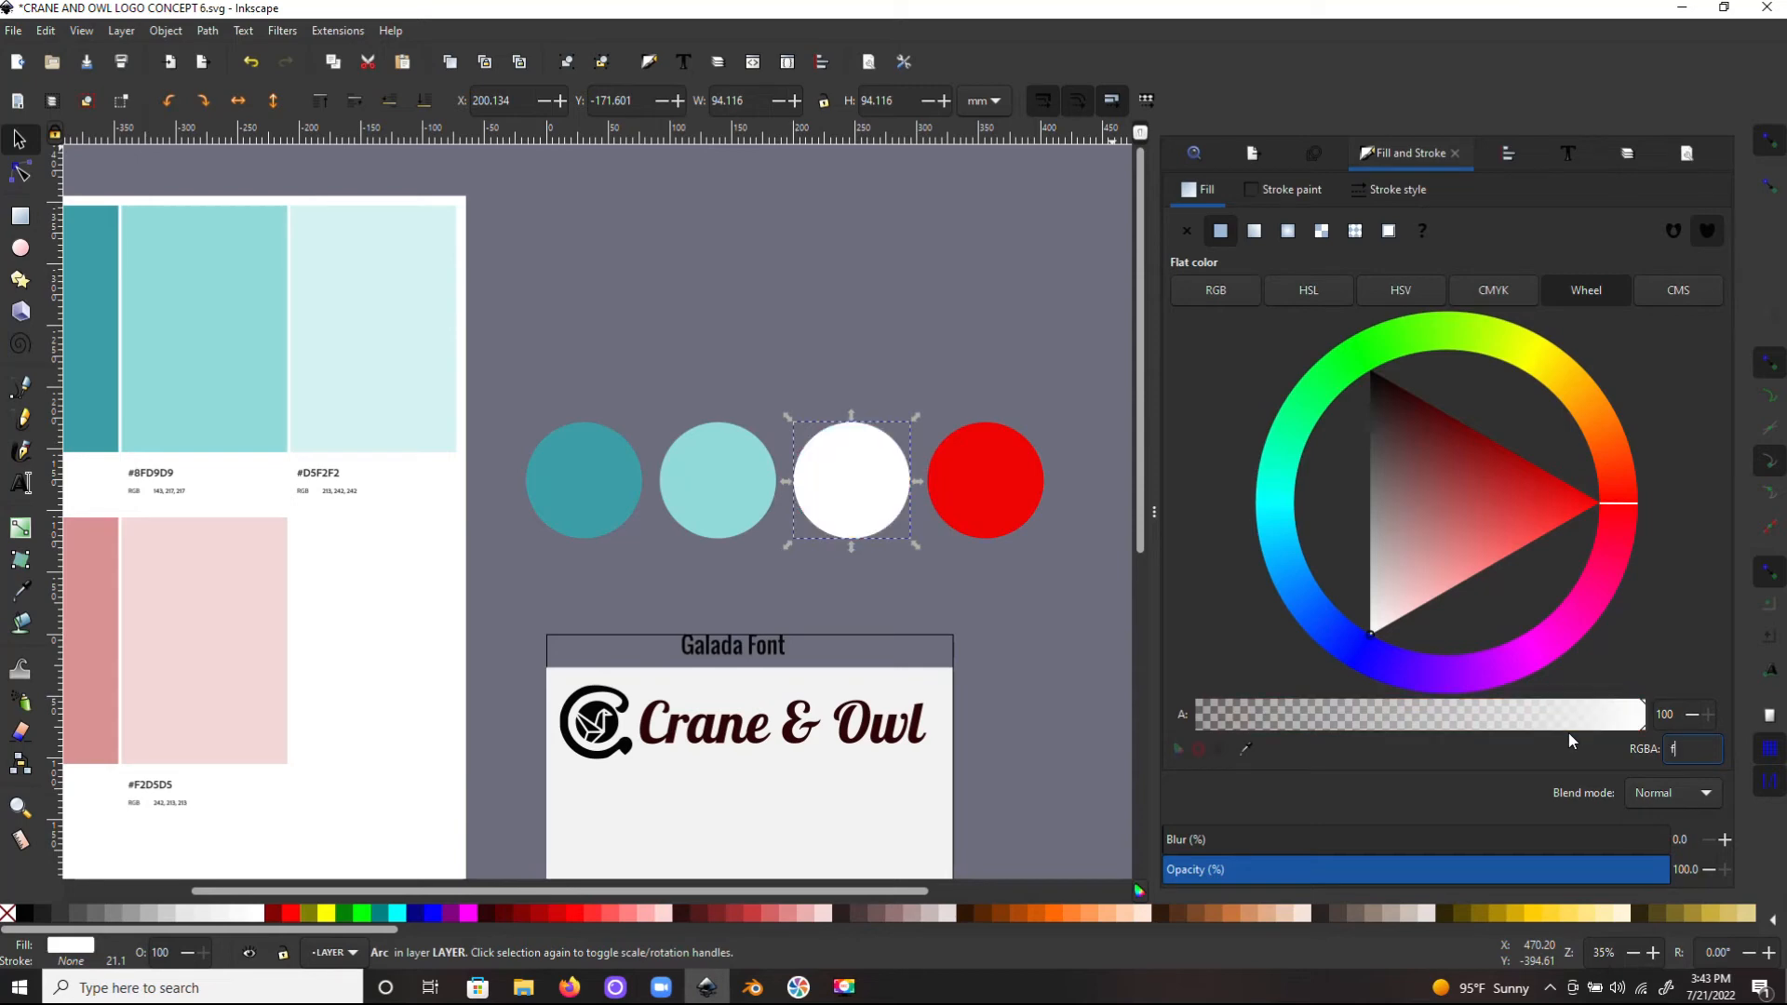
pyautogui.write('2d')
pyautogui.write('5')
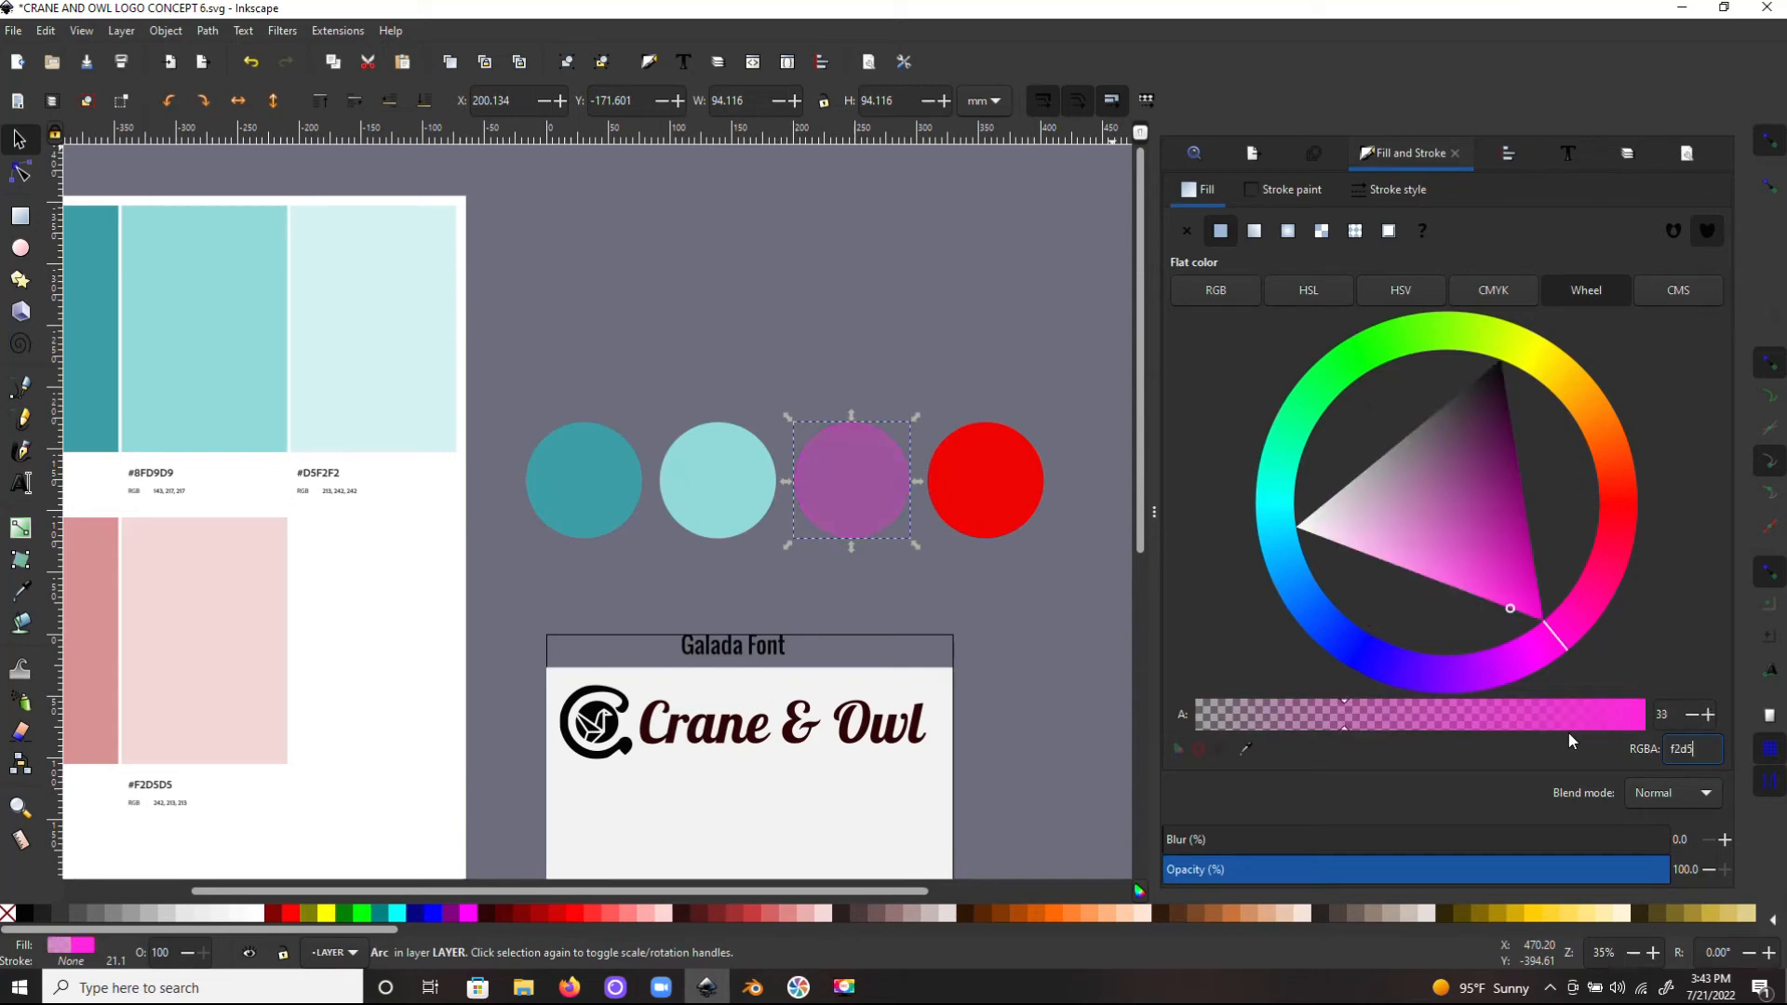
pyautogui.write('d5ff')
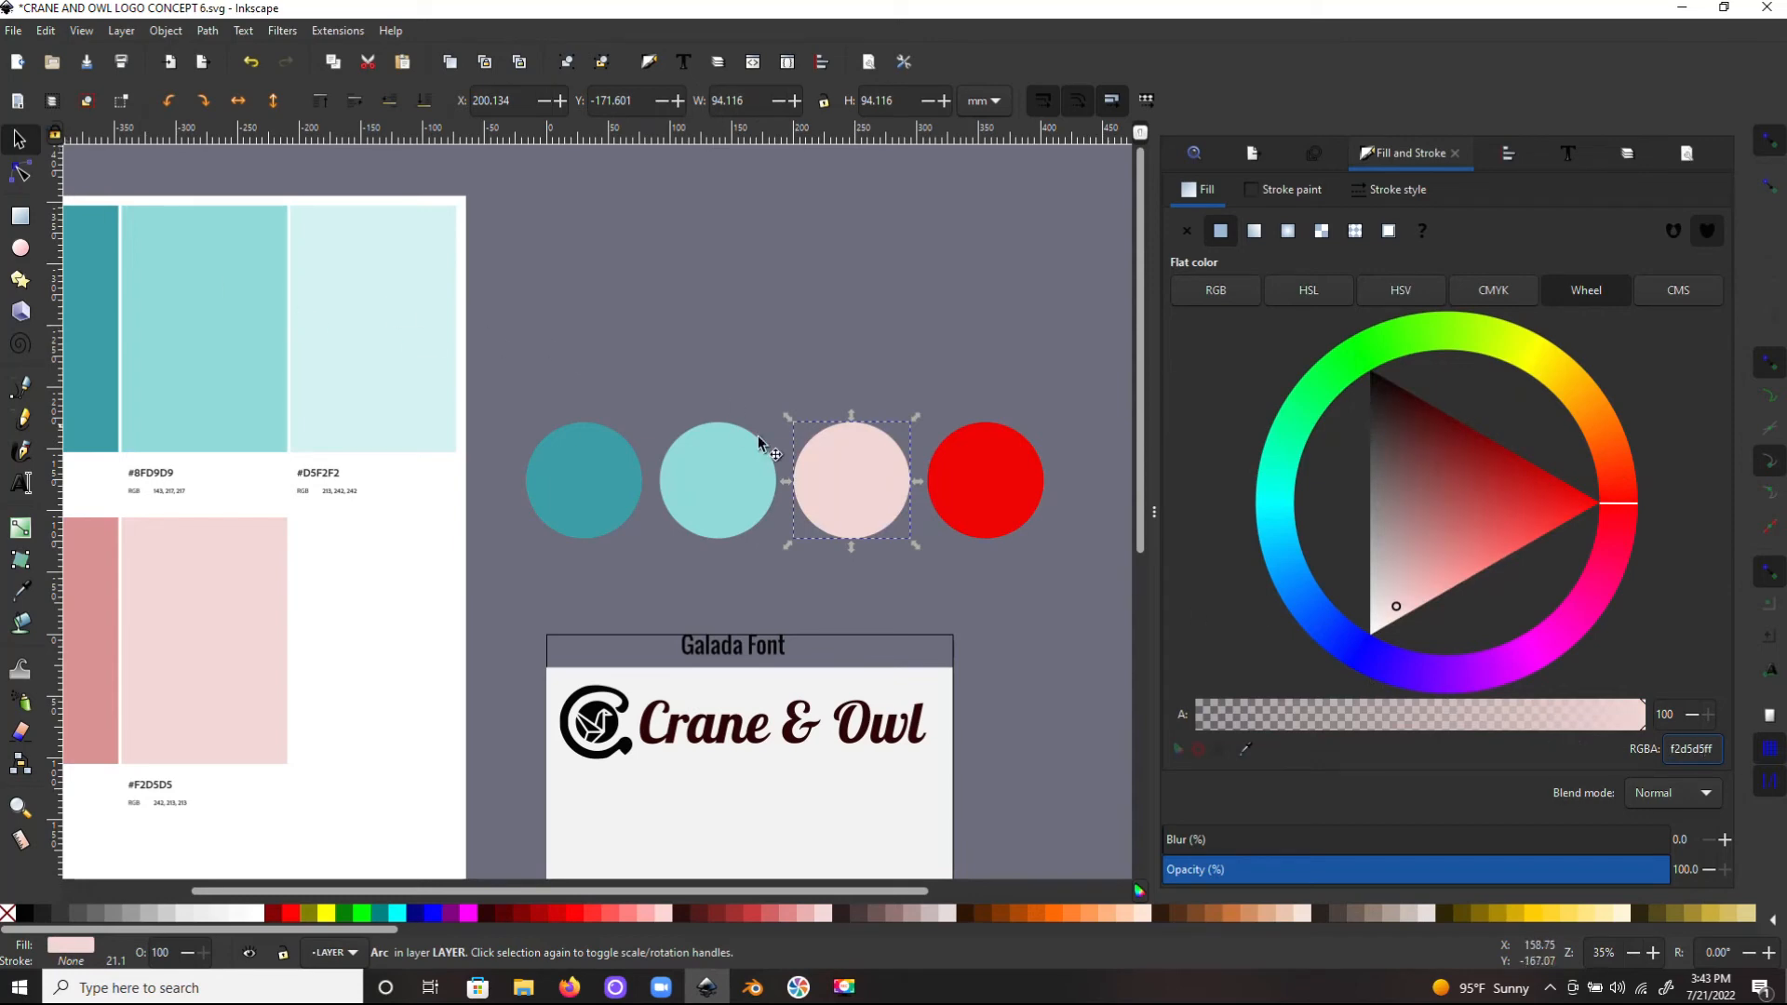
# Move the third circle over the #F2D5D5 swatch in the palette image to compare their colors up close, and undo the move.
pyautogui.moveTo(816, 444); pyautogui.dragTo(237, 625)
pyautogui.scroll(3, 135, 759)
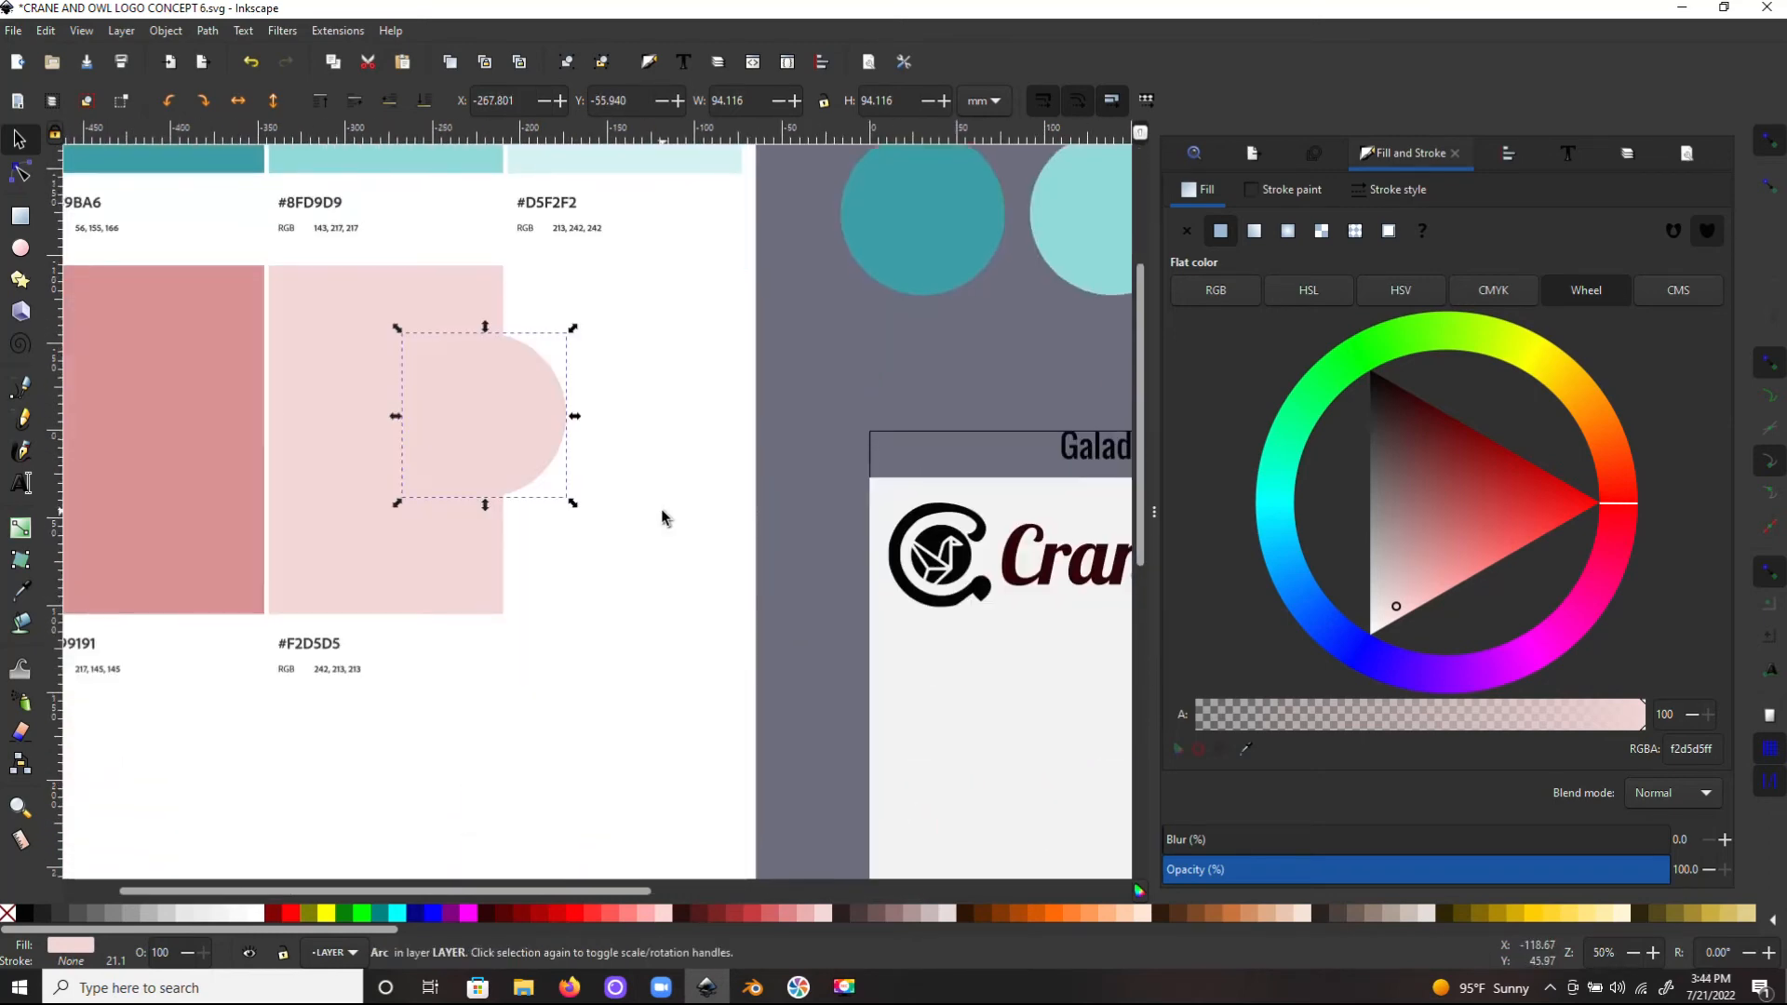
pyautogui.moveTo(345, 684); pyautogui.dragTo(706, 575)
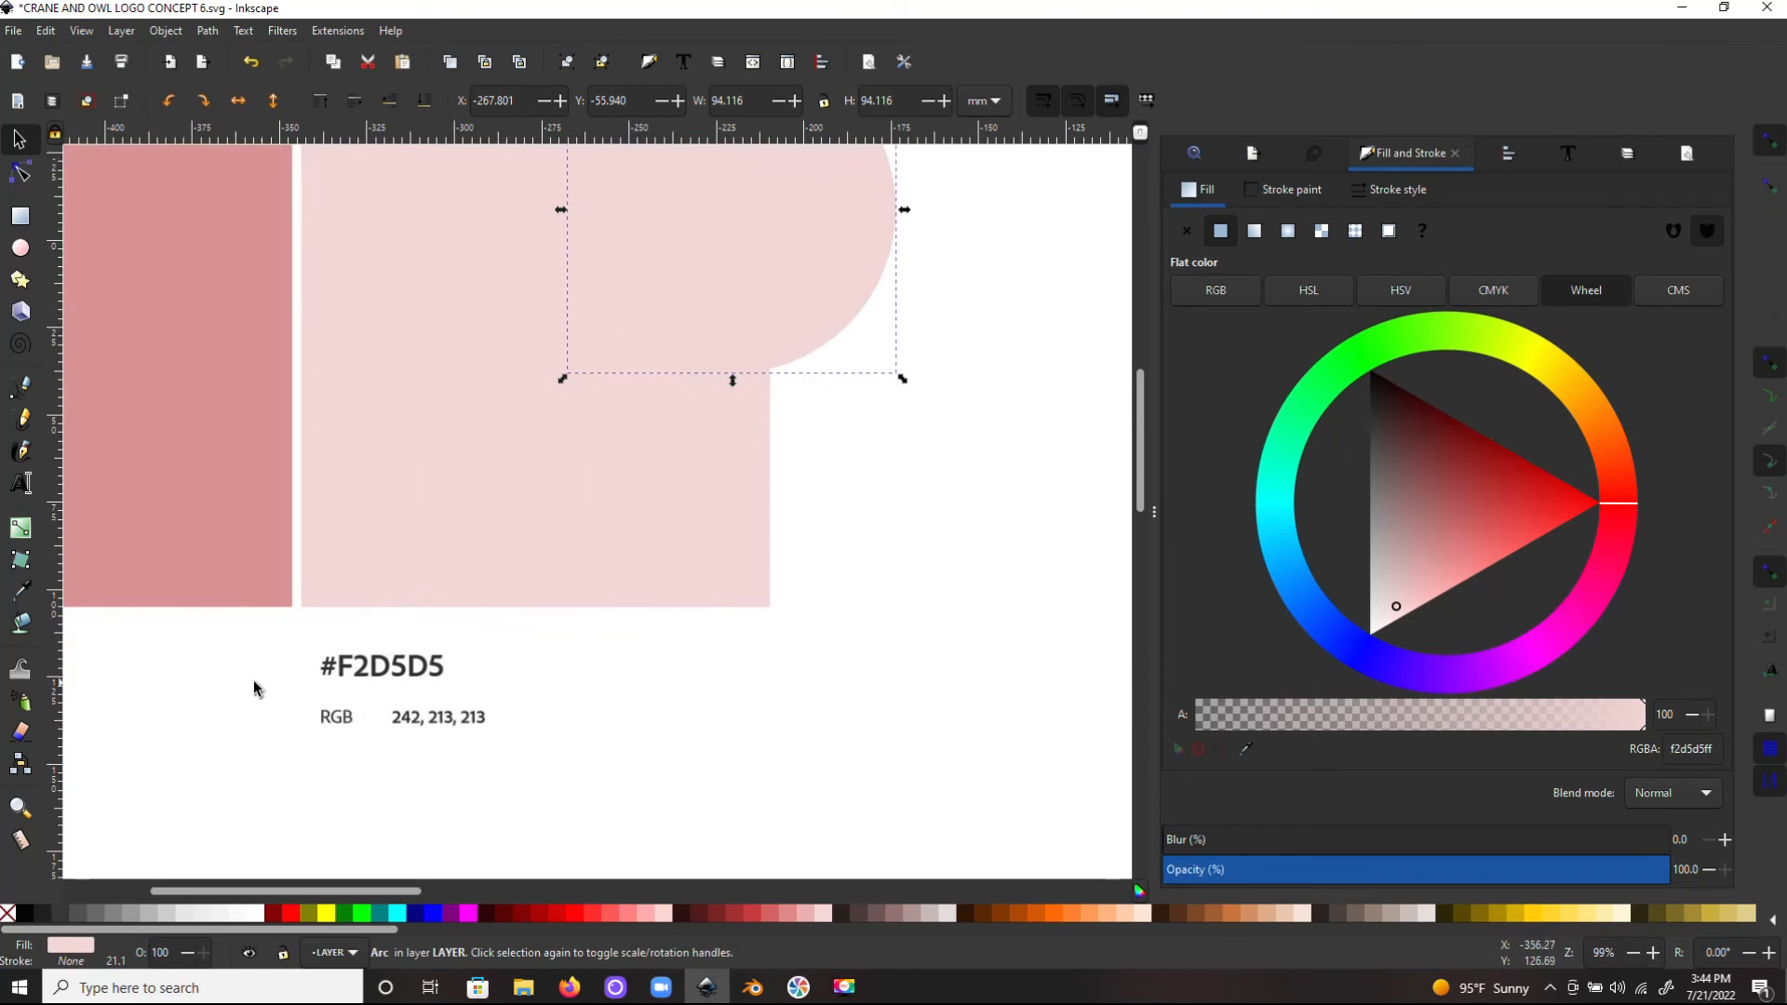
pyautogui.scroll(-1, 702, 586)
pyautogui.moveTo(701, 586); pyautogui.dragTo(416, 746)
pyautogui.scroll(-1, 474, 633)
pyautogui.moveTo(493, 514); pyautogui.dragTo(322, 654)
pyautogui.scroll(-1, 559, 590)
pyautogui.hotkey('ctrl', 'z')
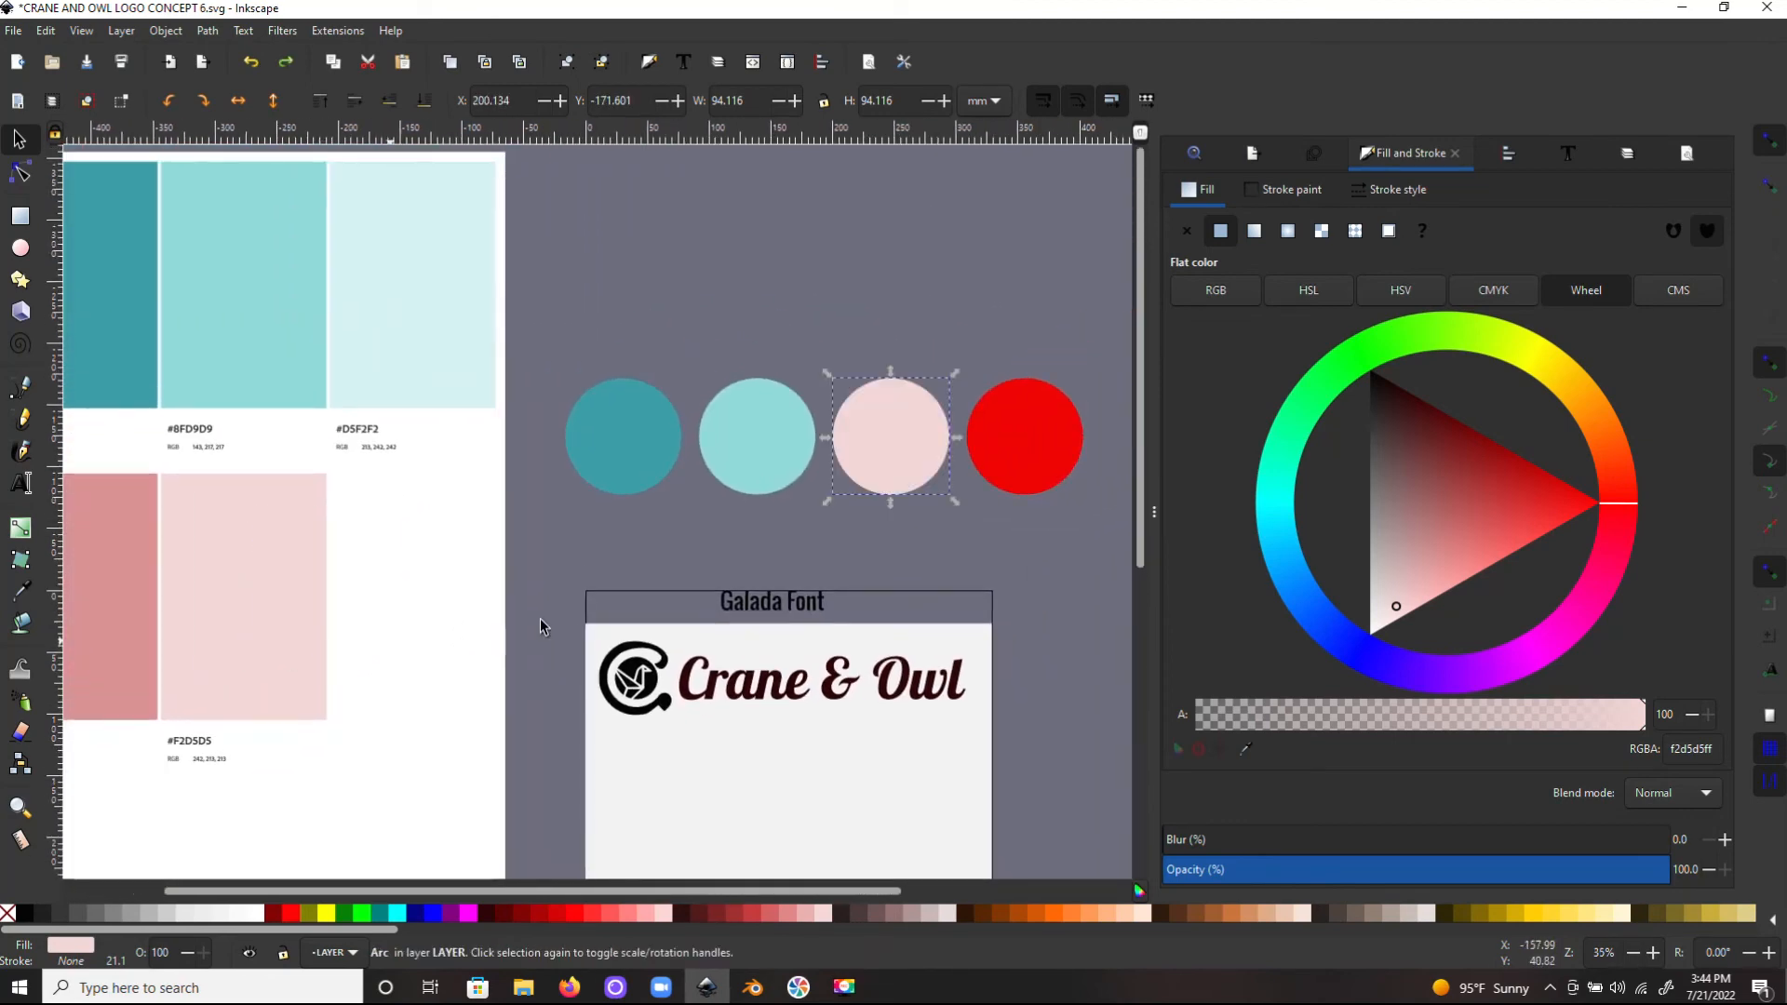
# Select the whole RGBA hex code of the third circle's fill.
pyautogui.hscroll(3, 539, 618)
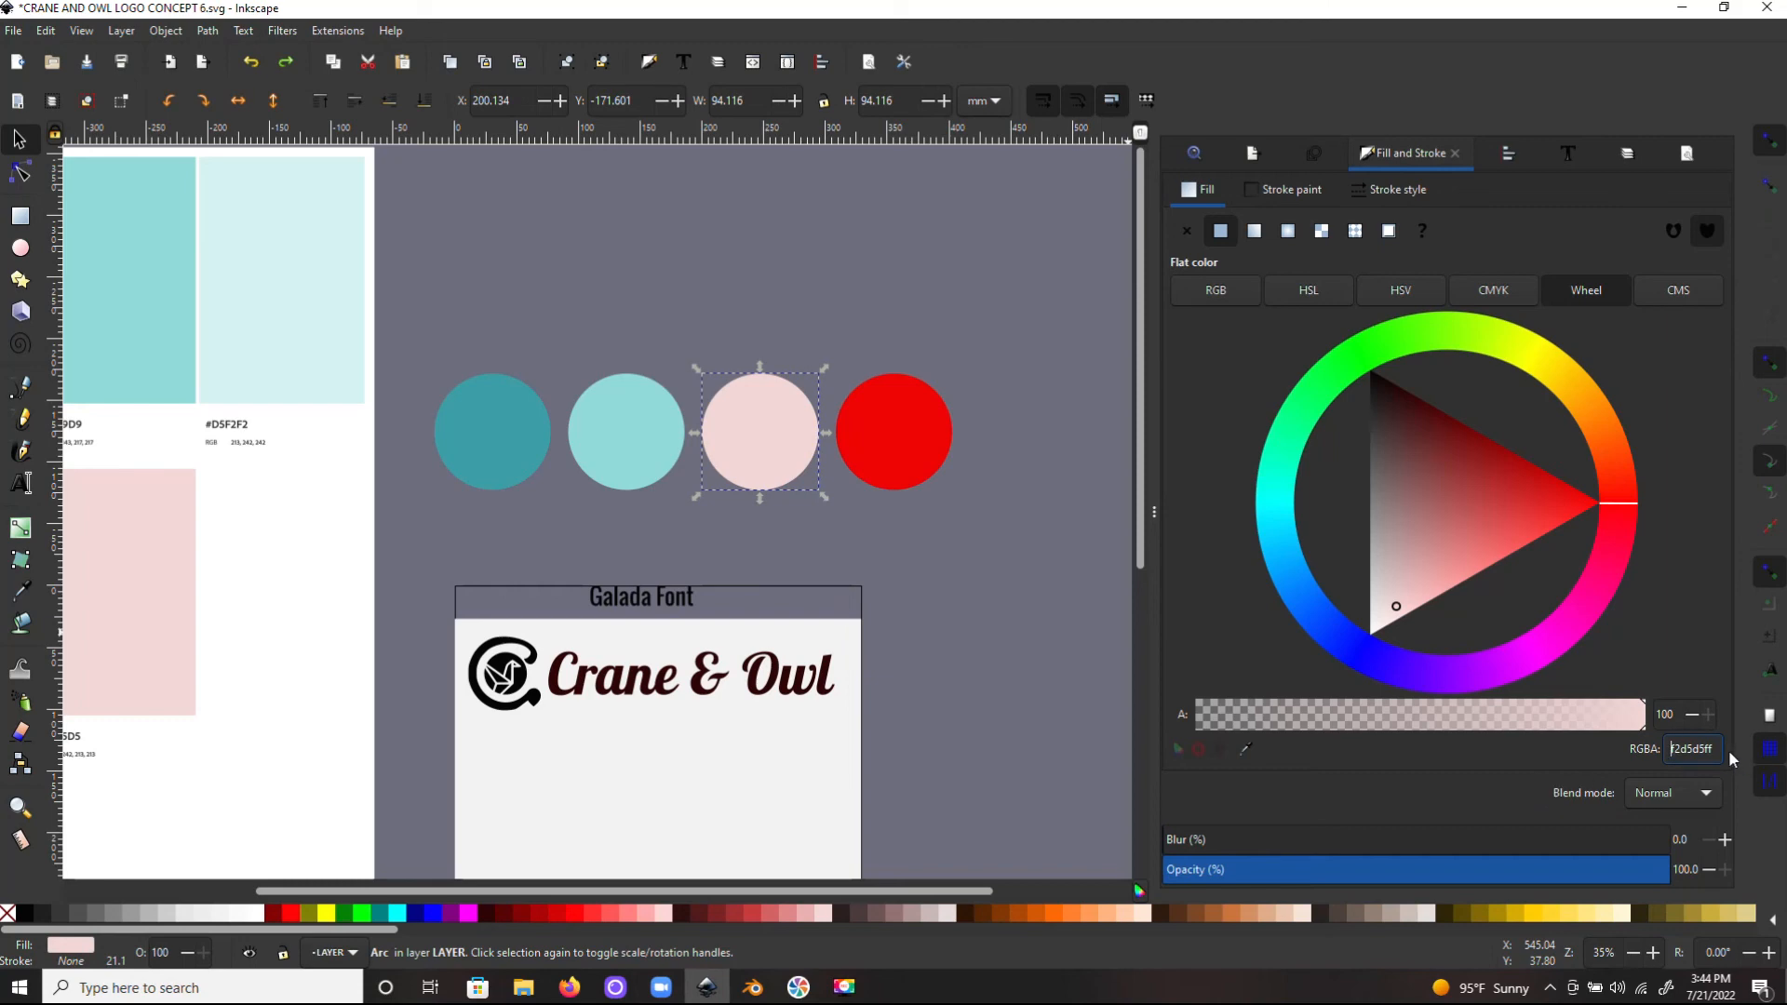
pyautogui.moveTo(1717, 748); pyautogui.dragTo(1592, 741)
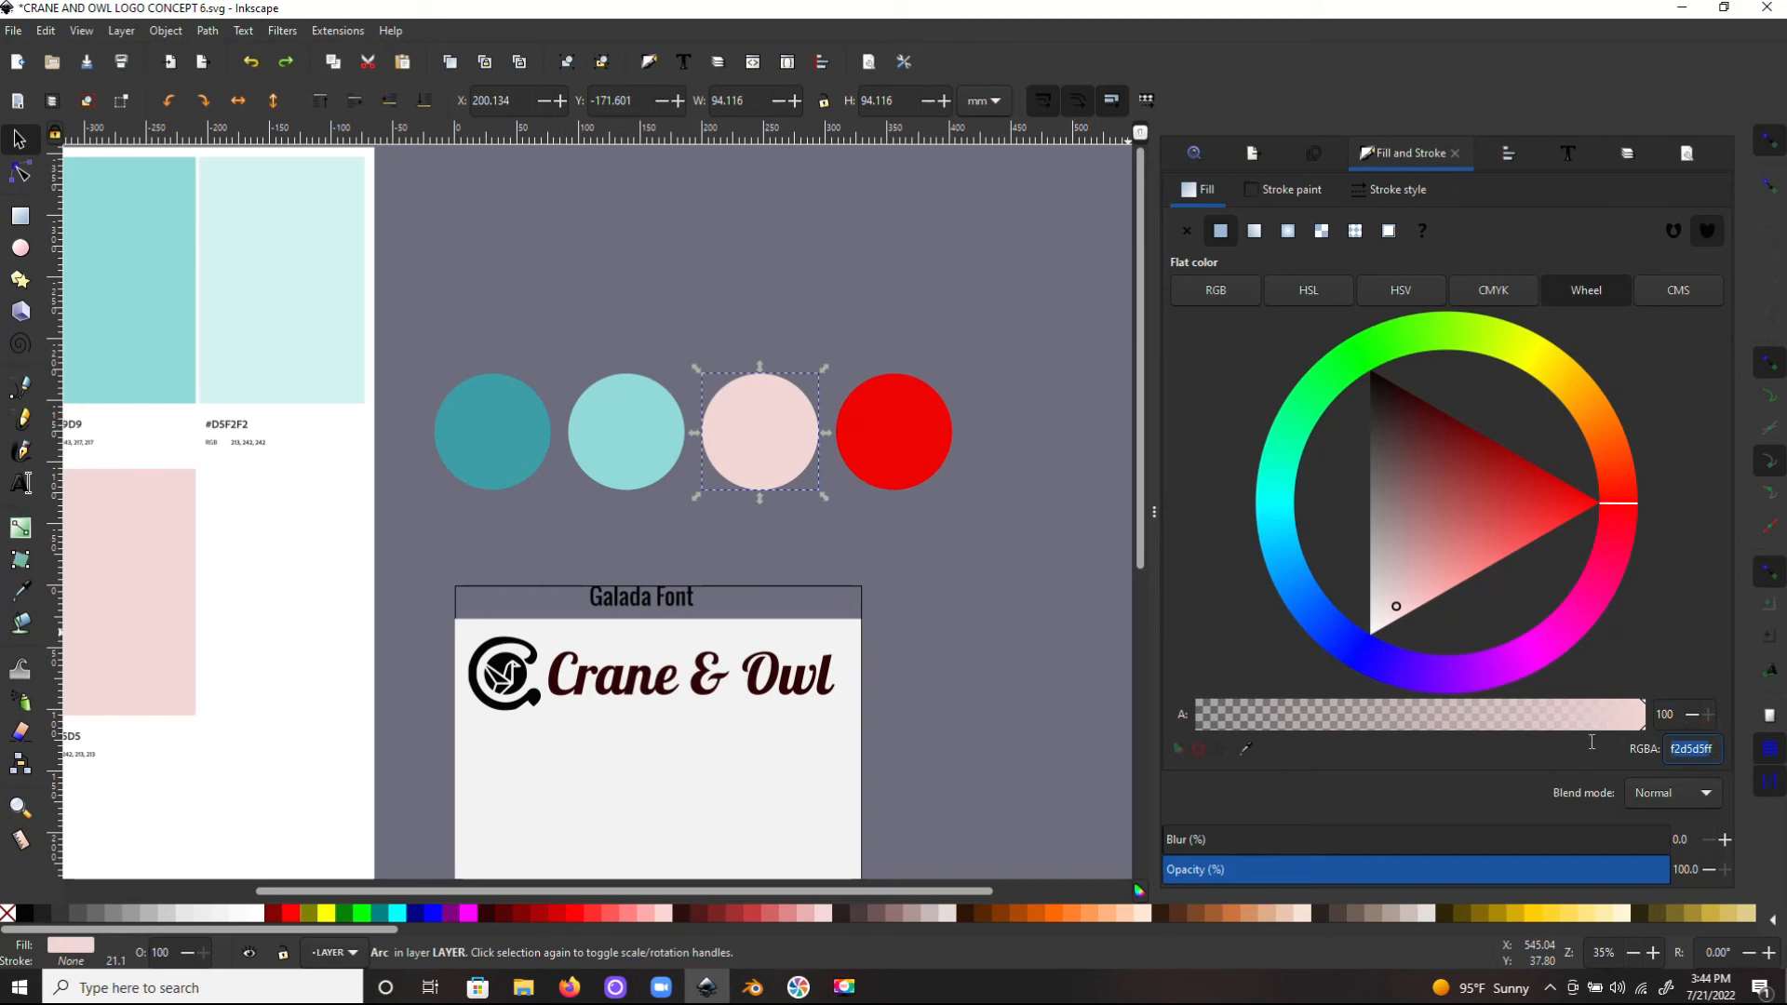